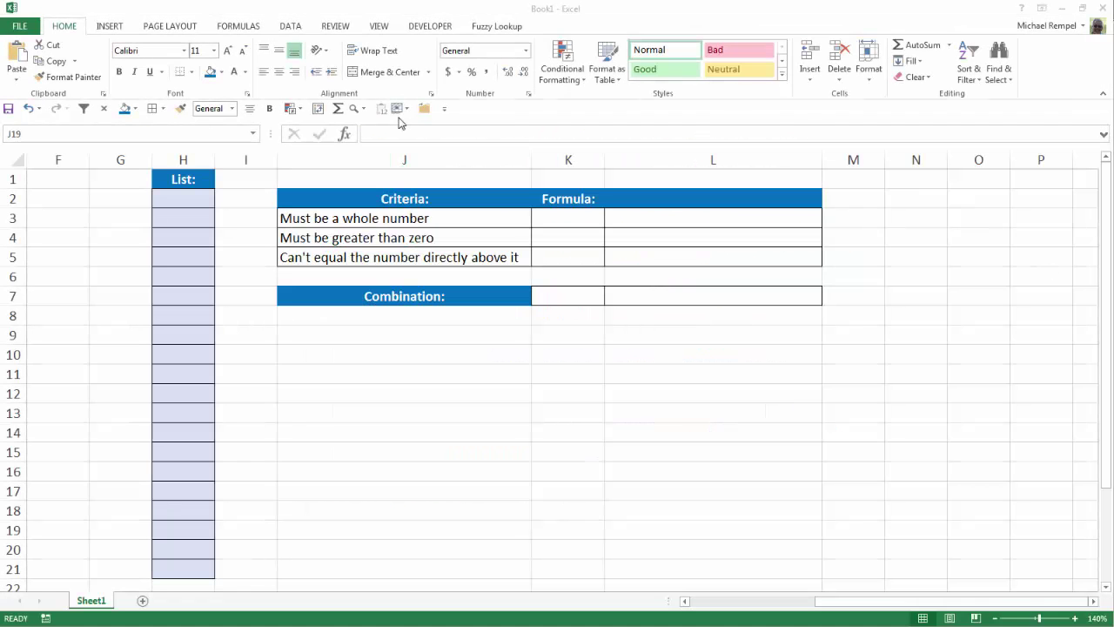
Select the list range H2:H21 and pick out the three criteria in J3, J4 and J5
double_click(181, 201)
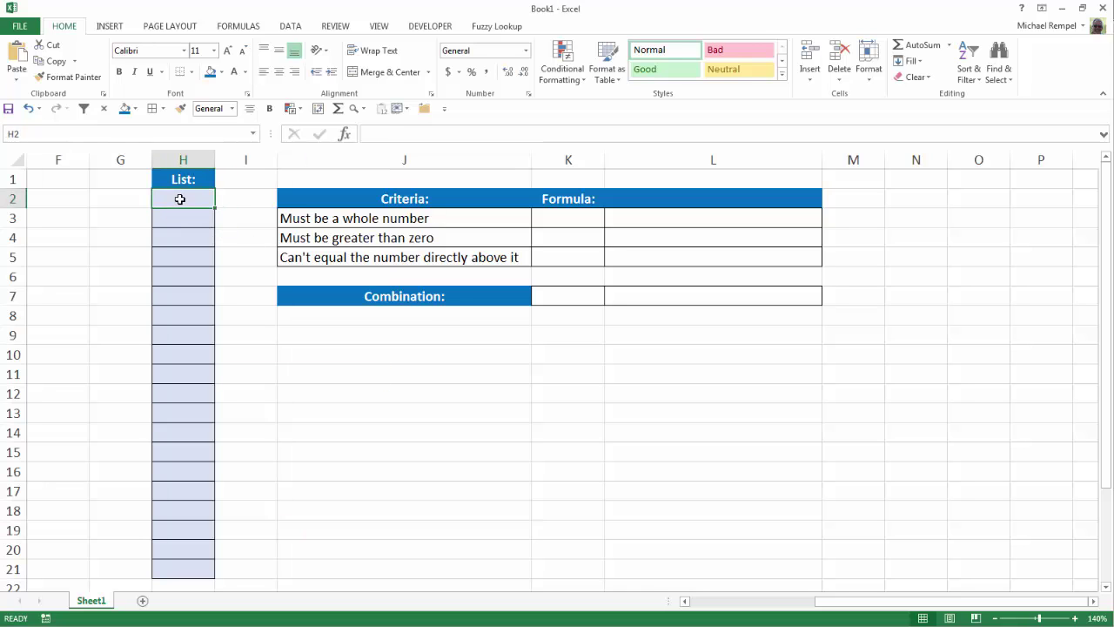
key(Escape)
drag(181, 200, 194, 569)
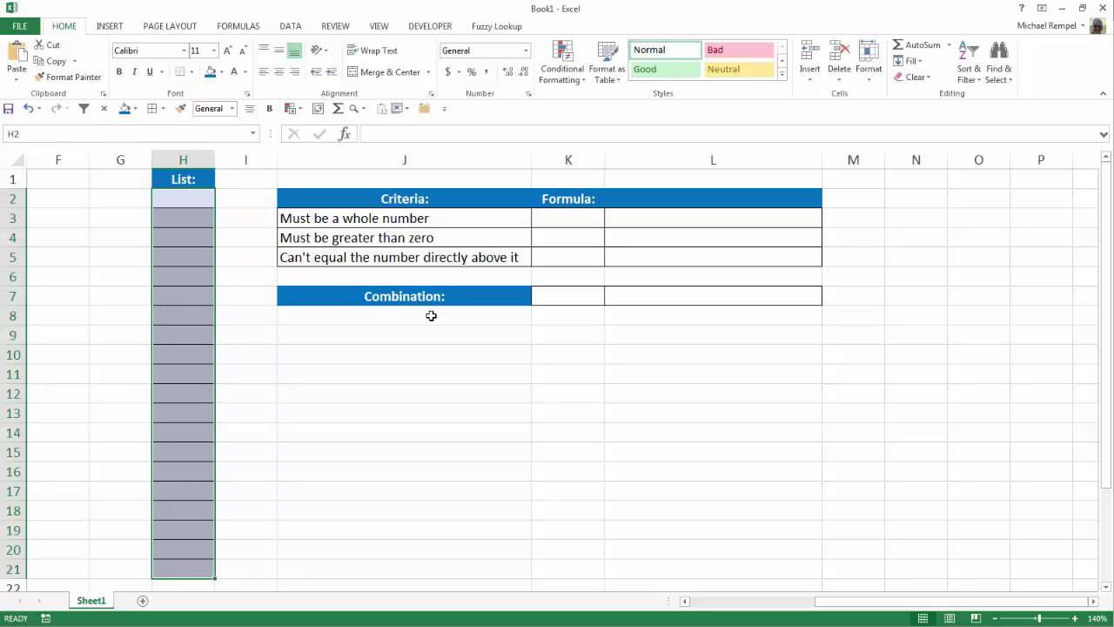
click(405, 218)
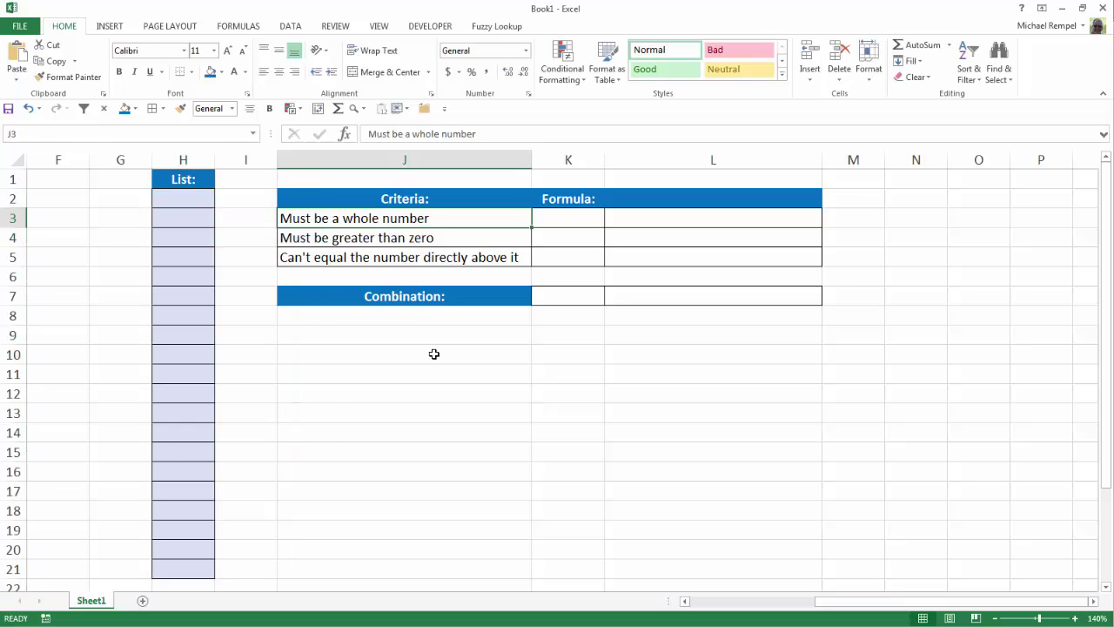
click(416, 240)
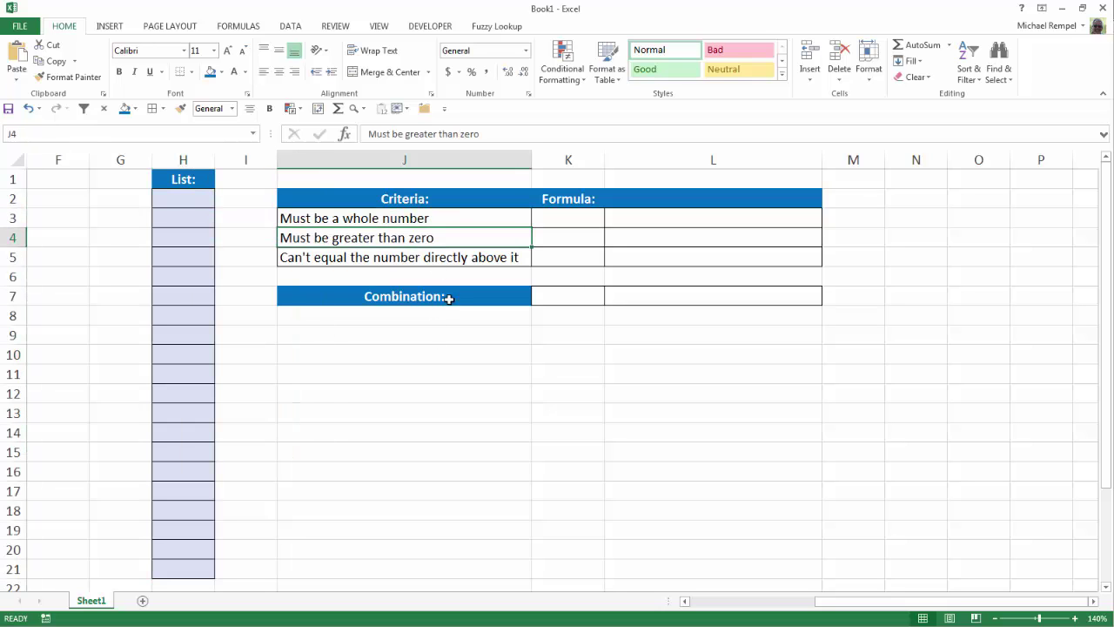
click(421, 261)
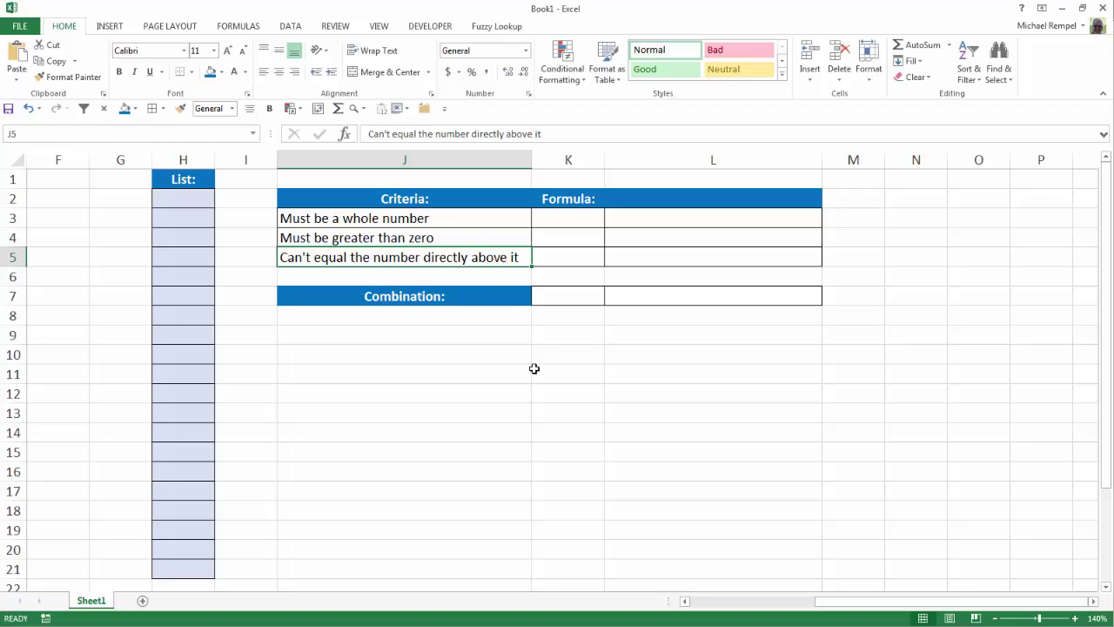
Enter the whole-number check =MOD(H2,1)=0 in K3
click(565, 224)
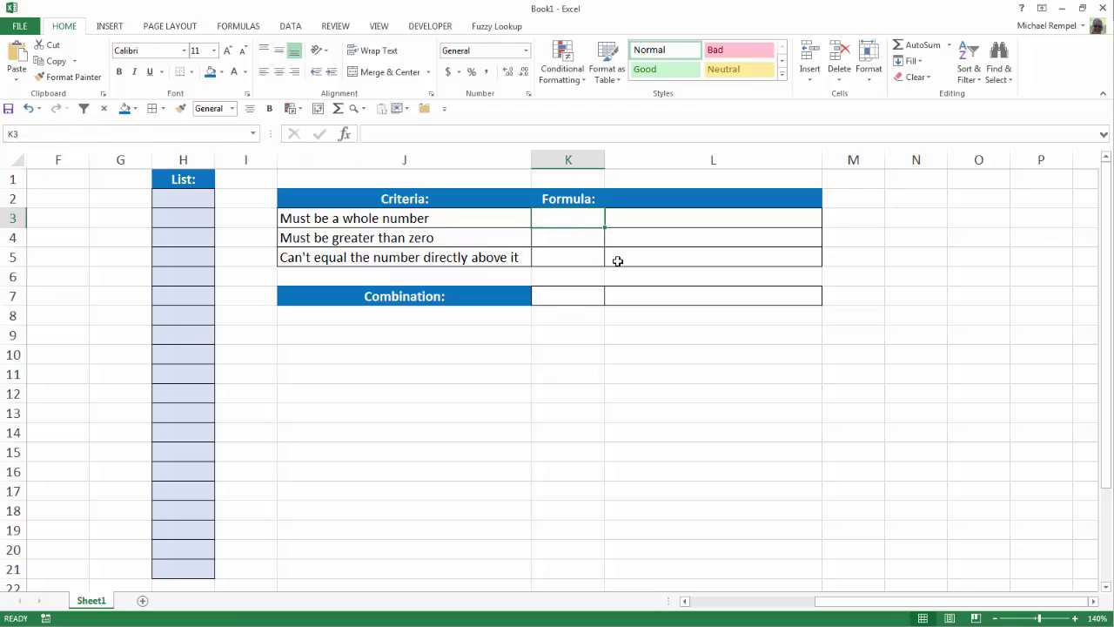
text(=mod)
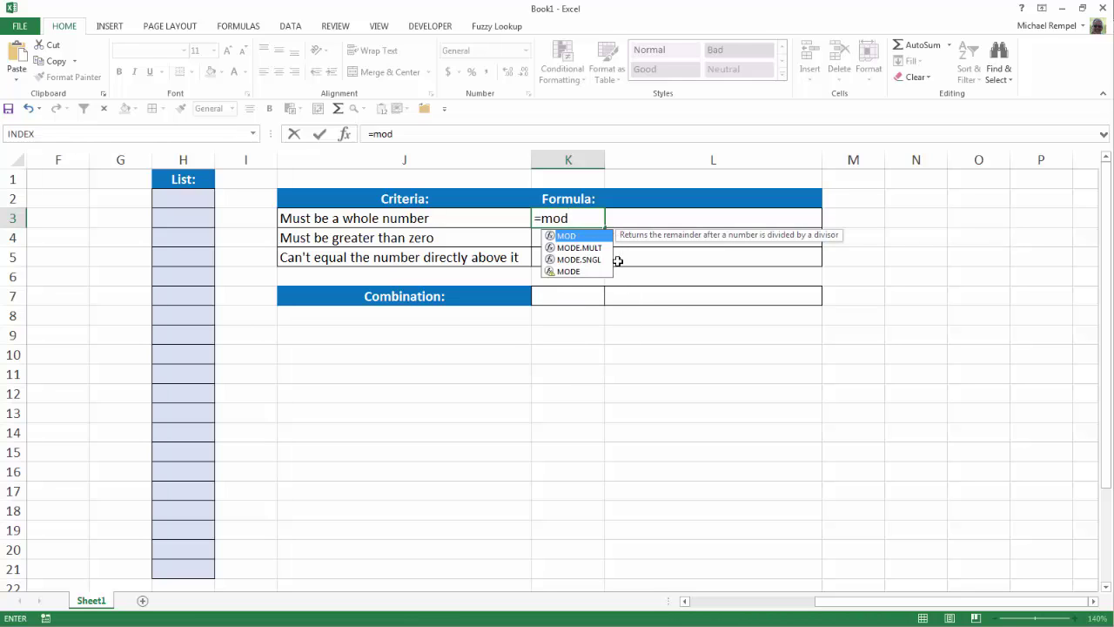
key(Tab)
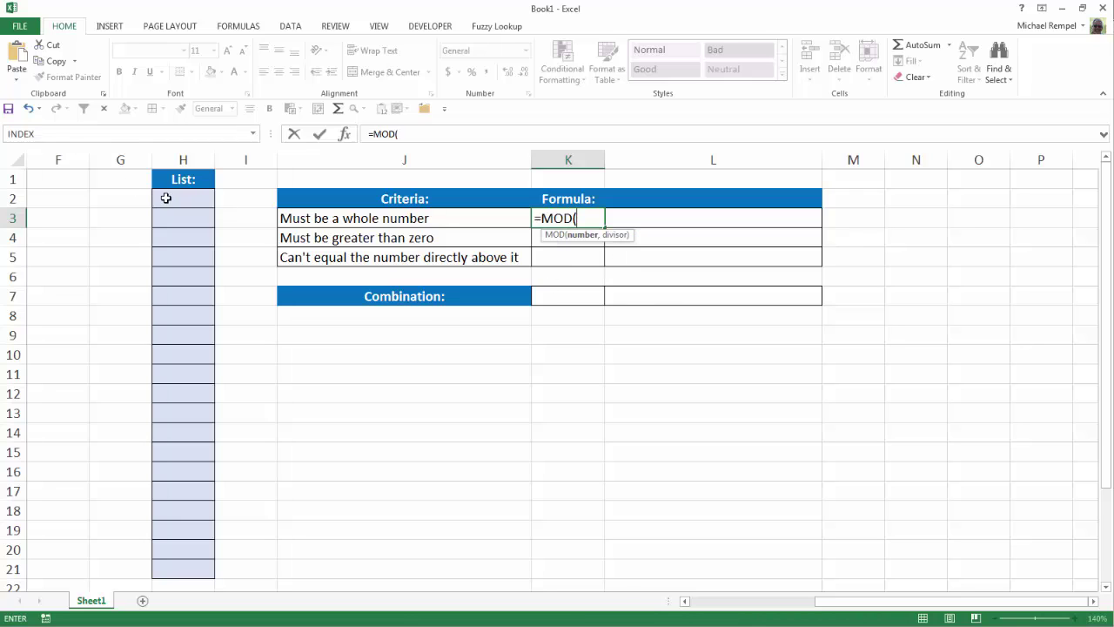
click(164, 197)
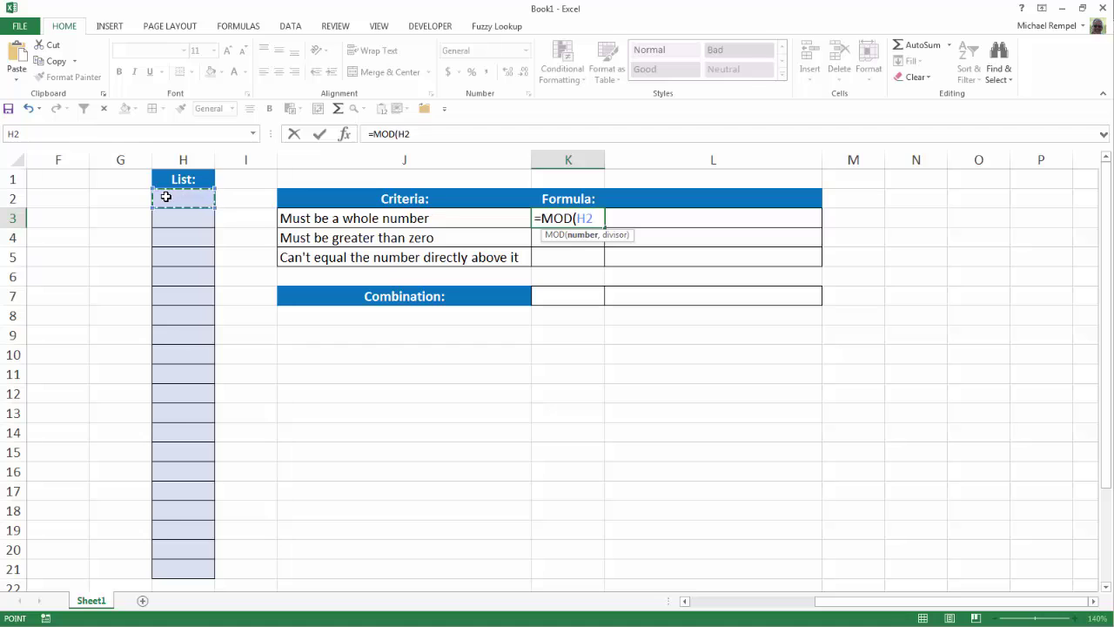
text(,)
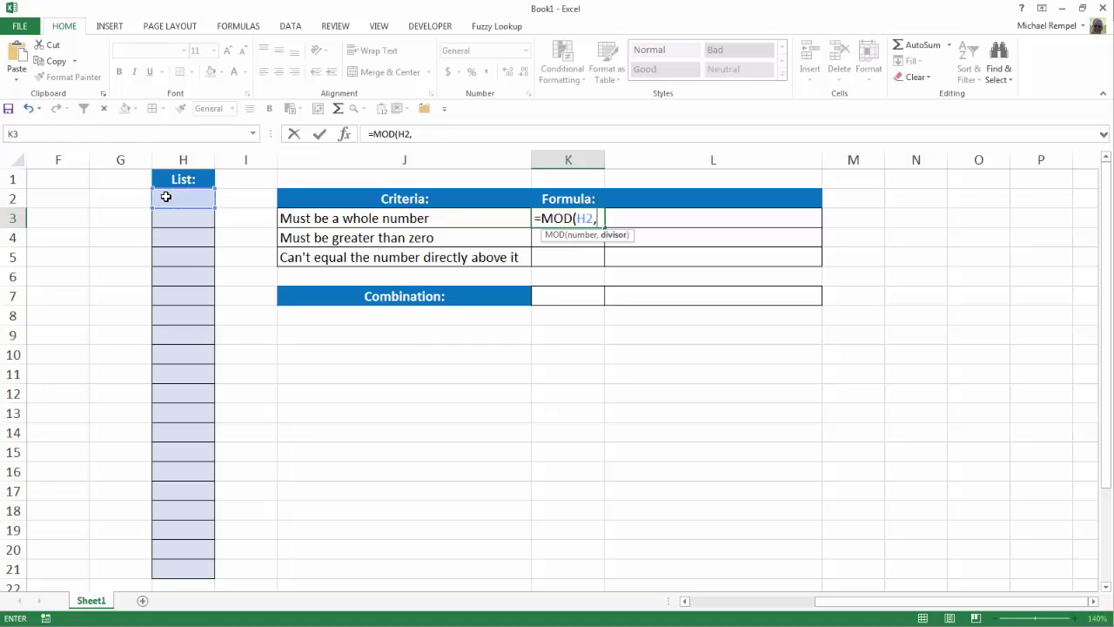
text(1)=0)
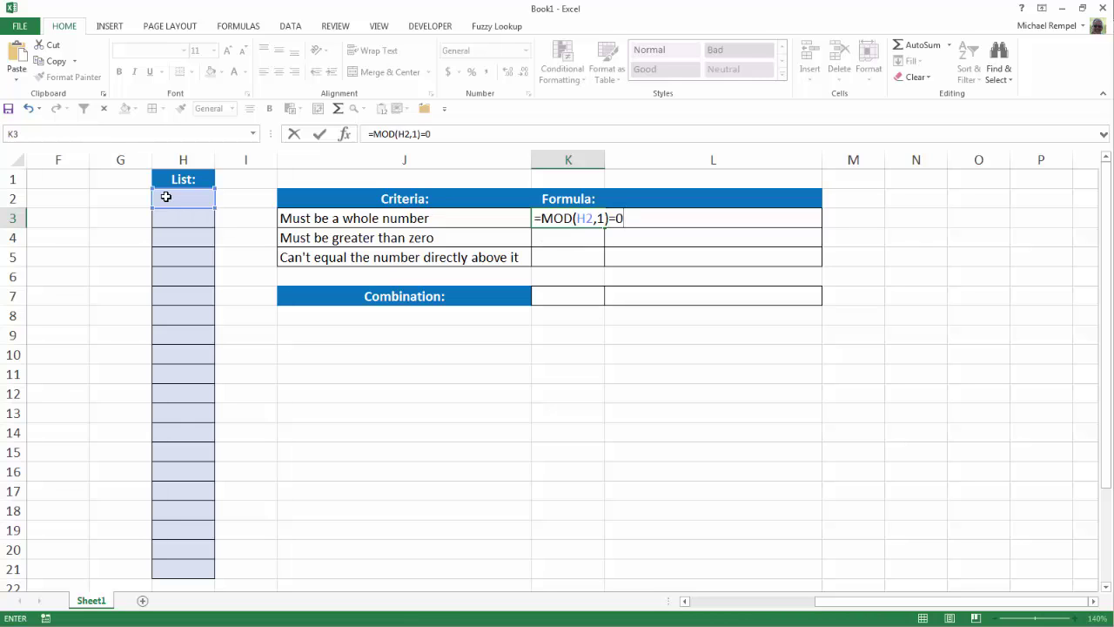
key(Return)
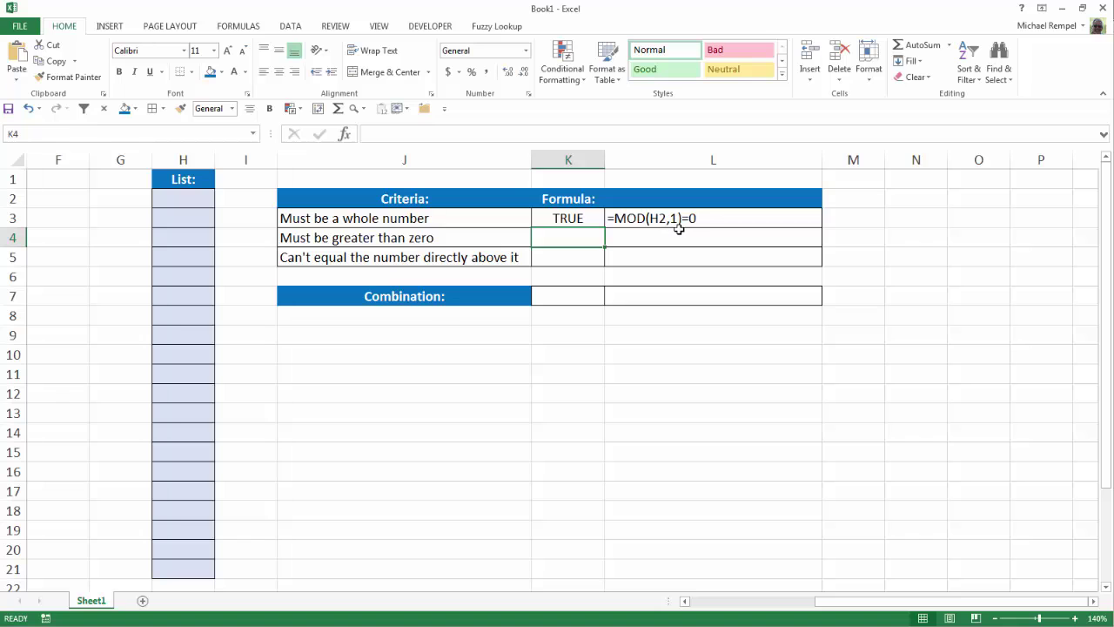
Test H2 with the values 5, -4 and 2.3, ending on 2.3
click(183, 192)
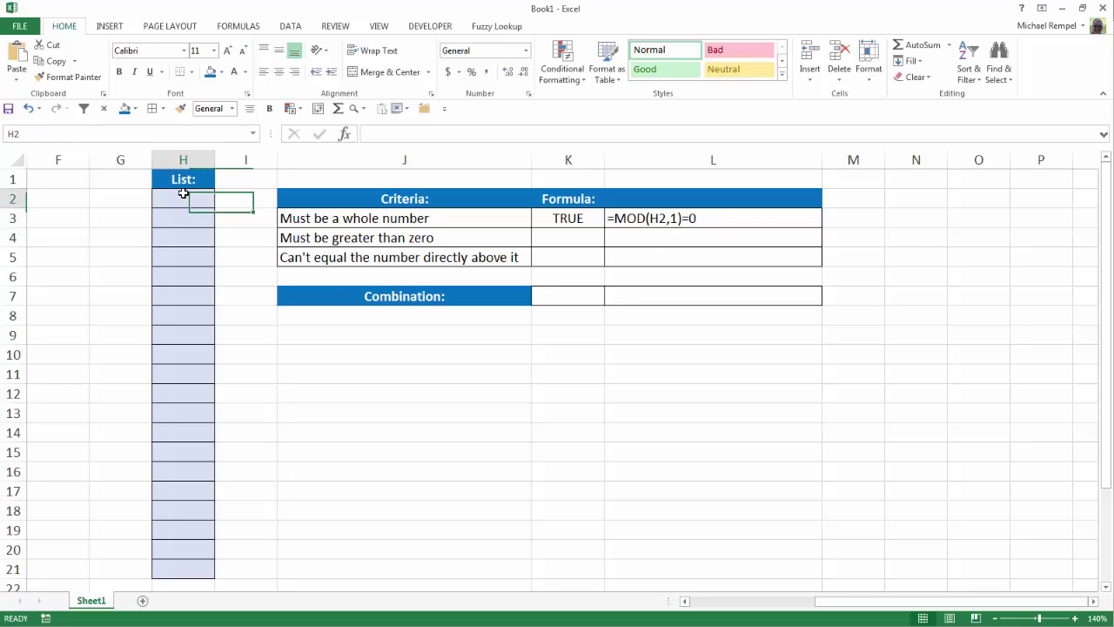
text(5)
key(Return)
click(183, 193)
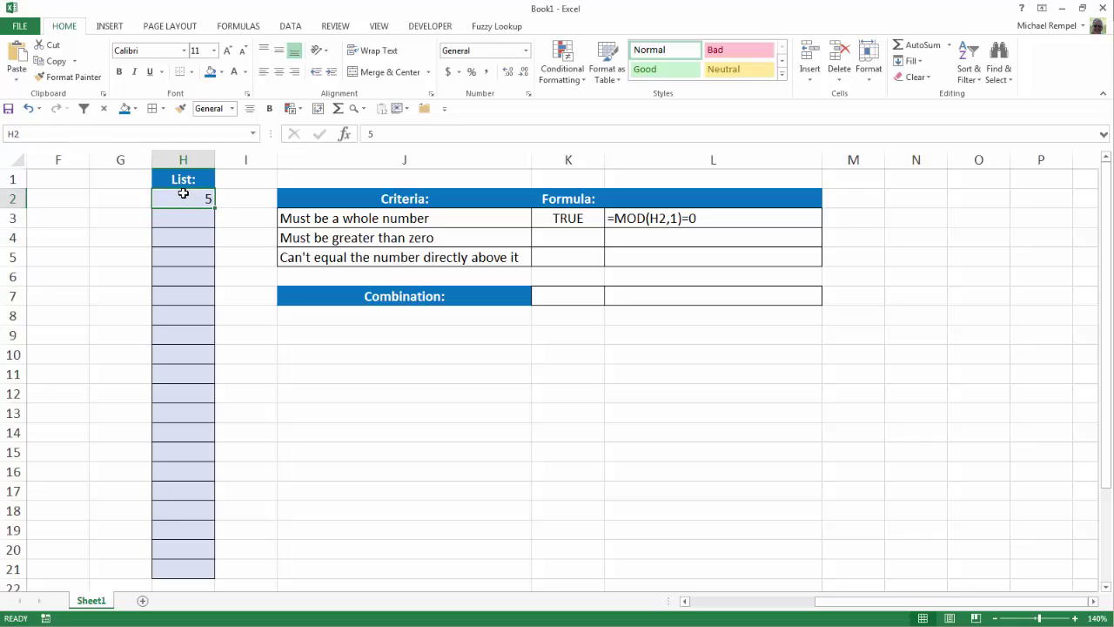
text(-4)
key(Return)
click(183, 193)
text(2.3)
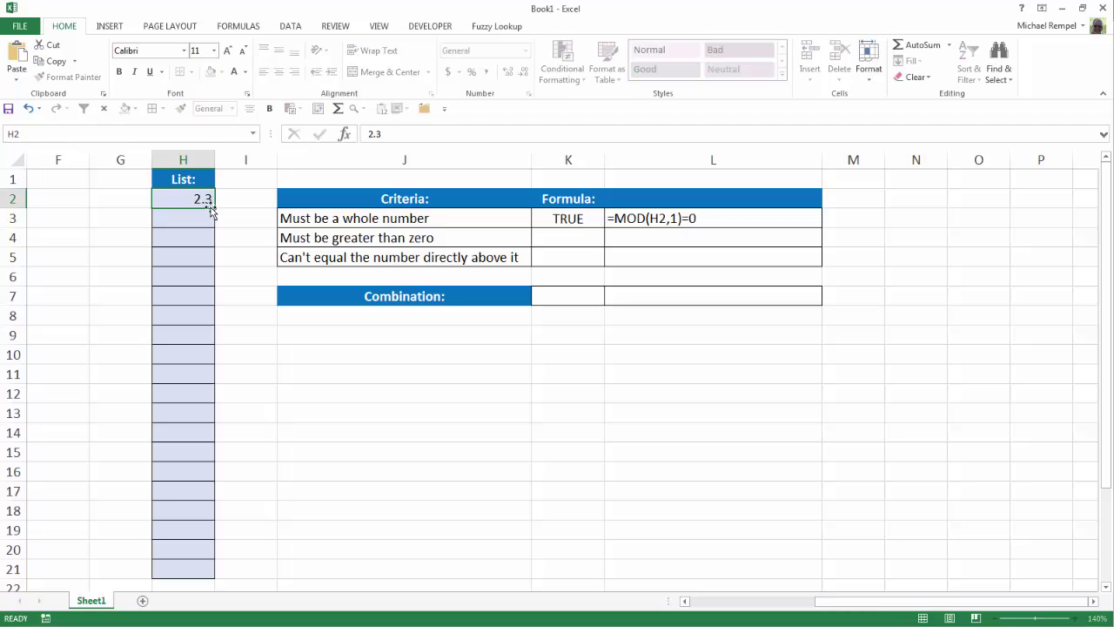
key(Up)
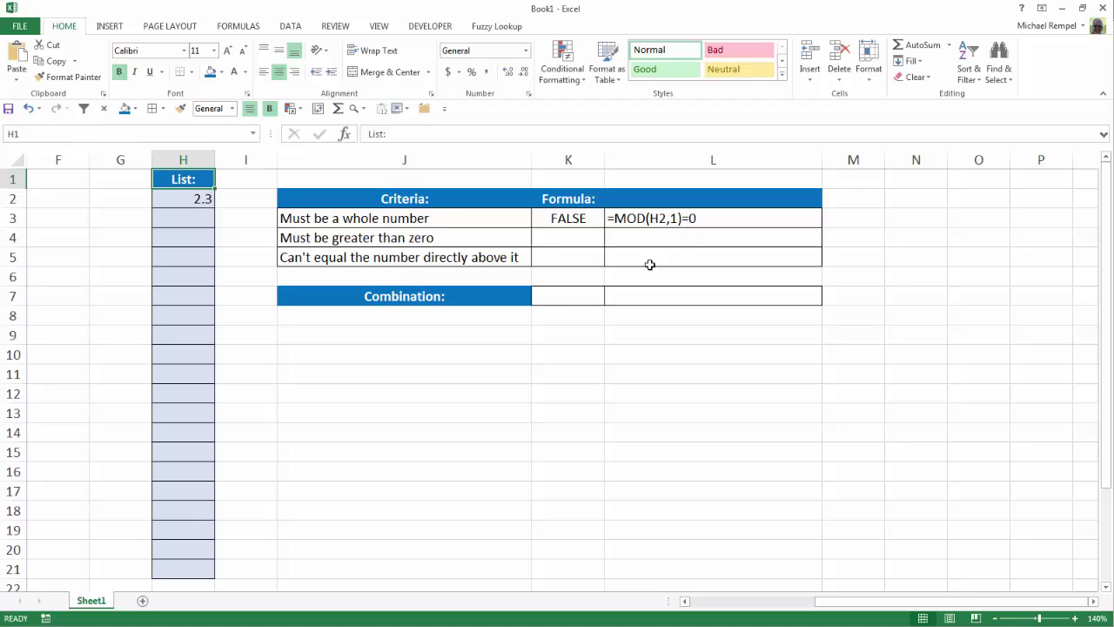
Enter the greater-than-zero check =H2>0 in K4
click(556, 235)
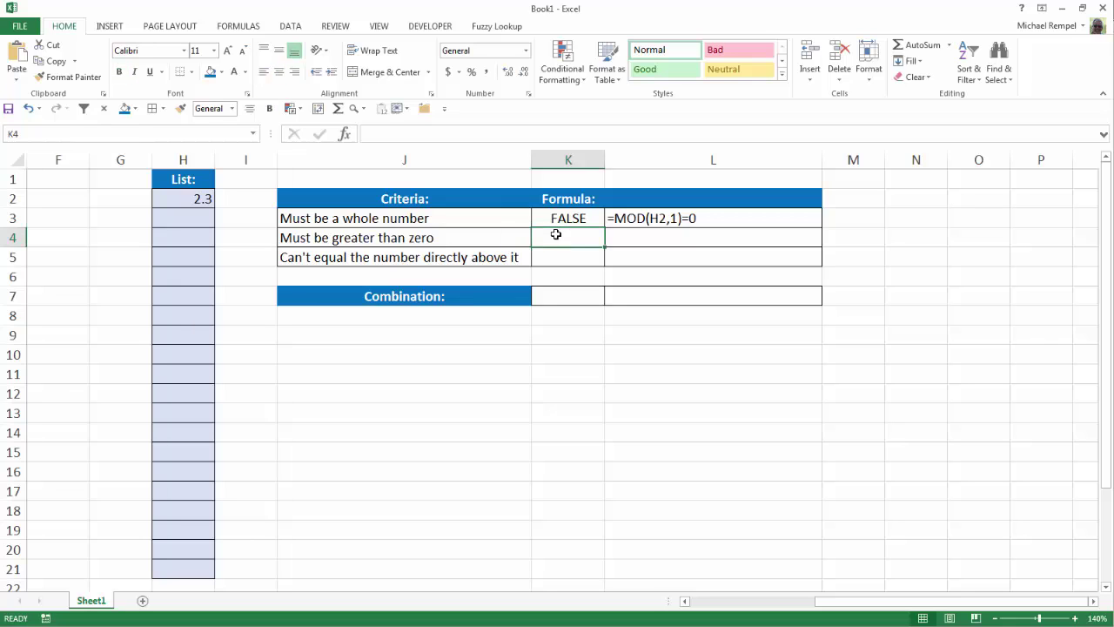
text(=)
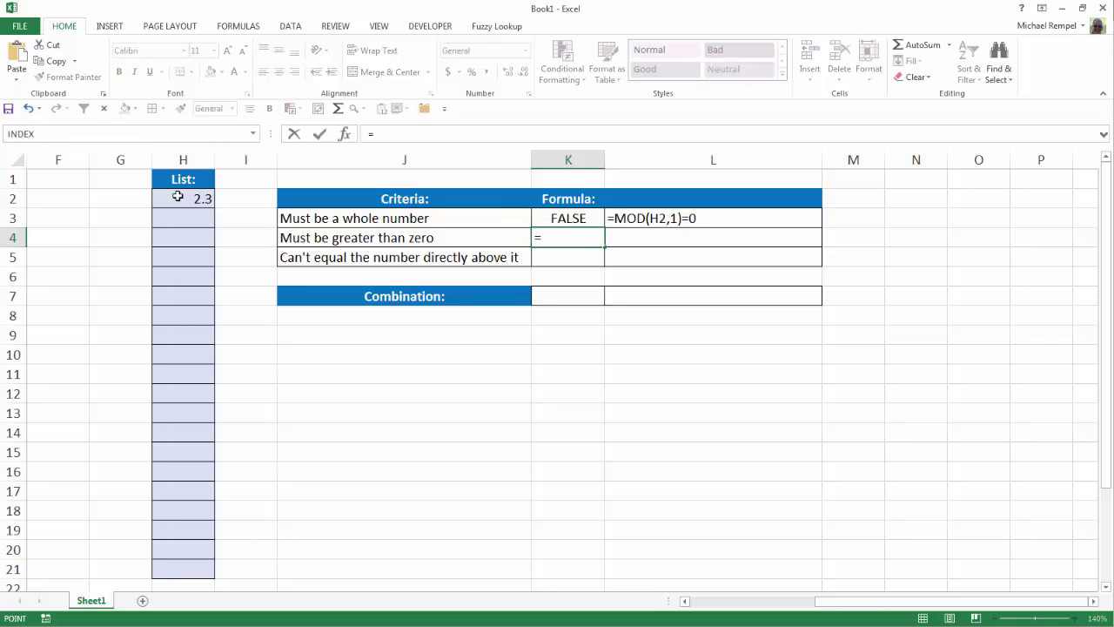
click(174, 199)
text(>)
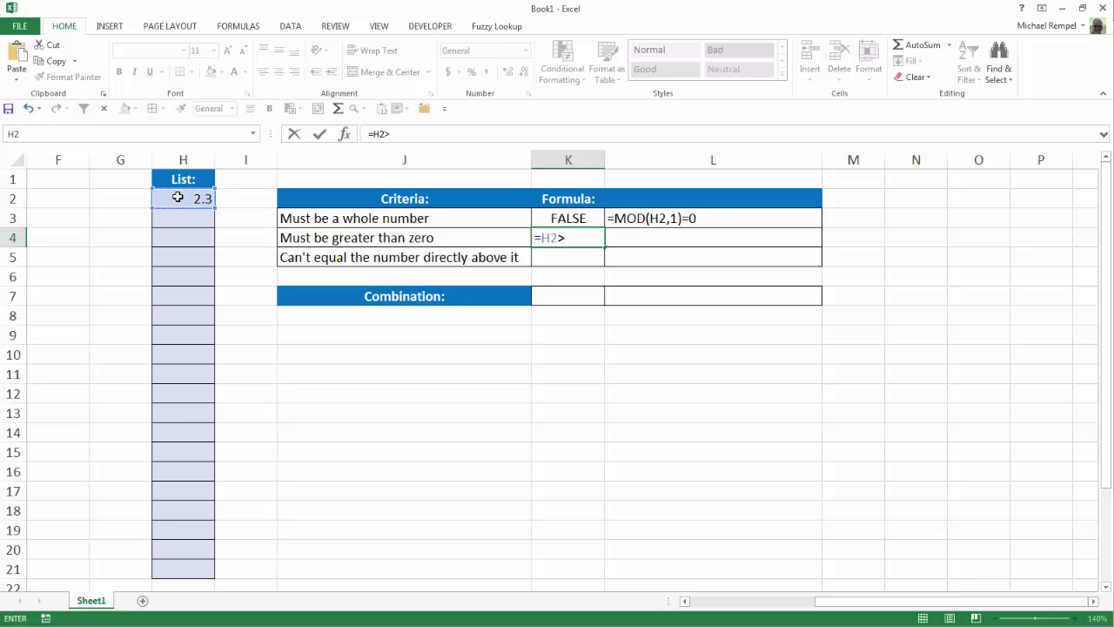
text(0)
key(Return)
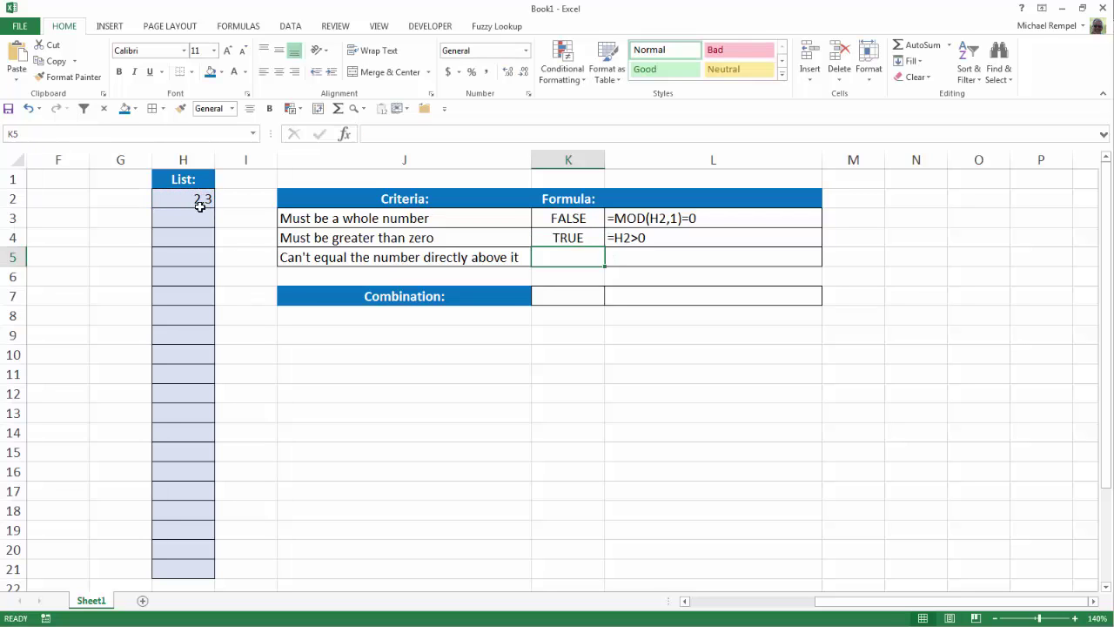
Test H2 with 7 and -3, then clear the -3 from H2
click(178, 199)
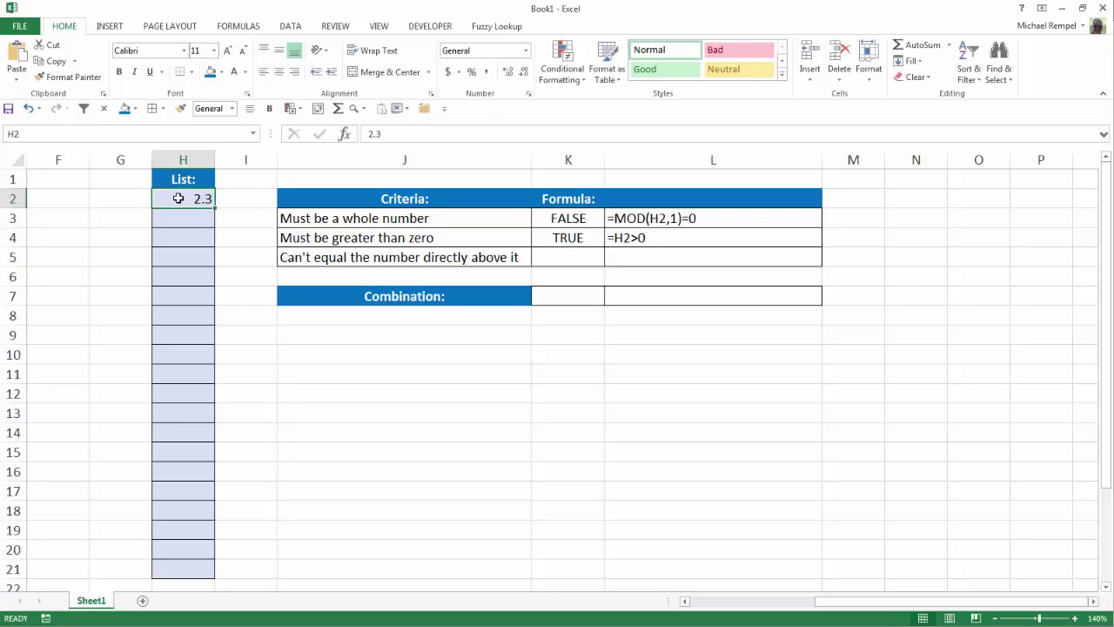
text(7)
key(Return)
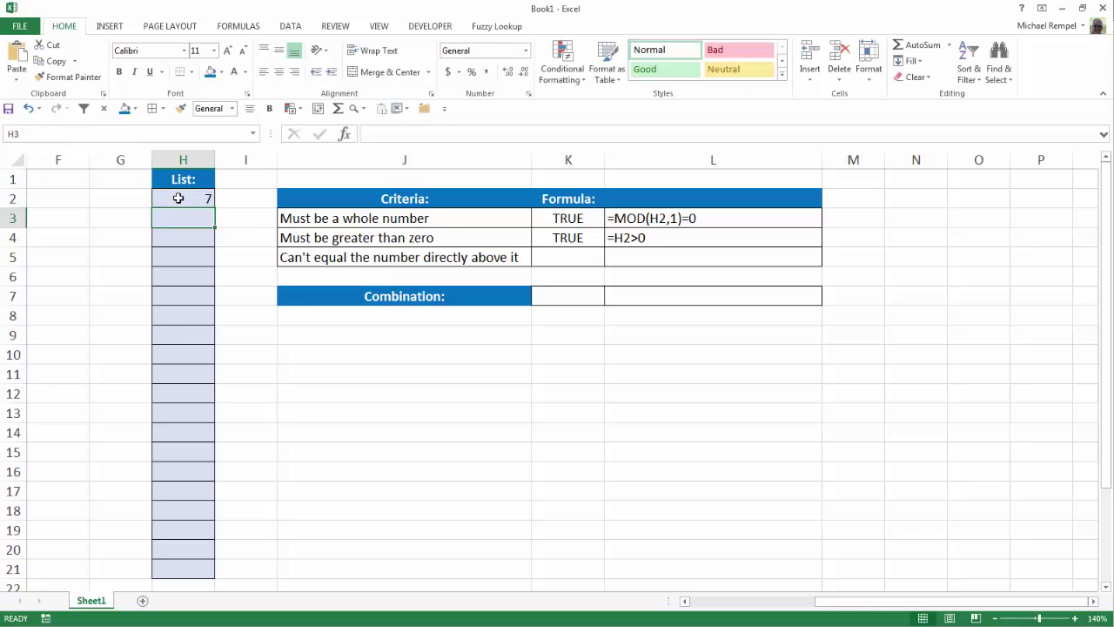
click(178, 198)
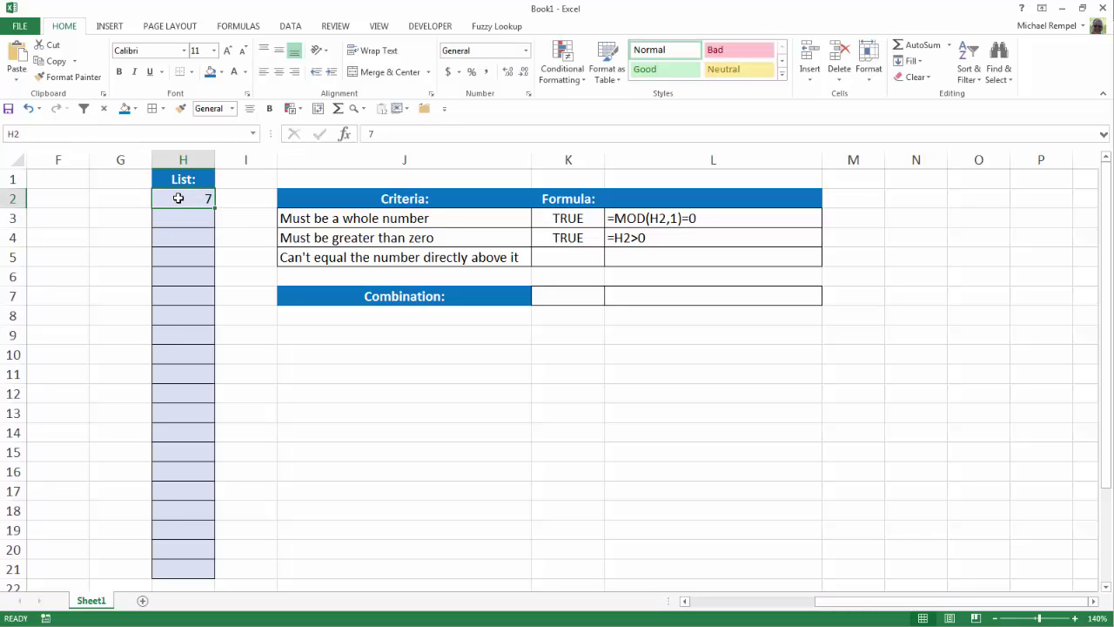
text(-3)
key(Return)
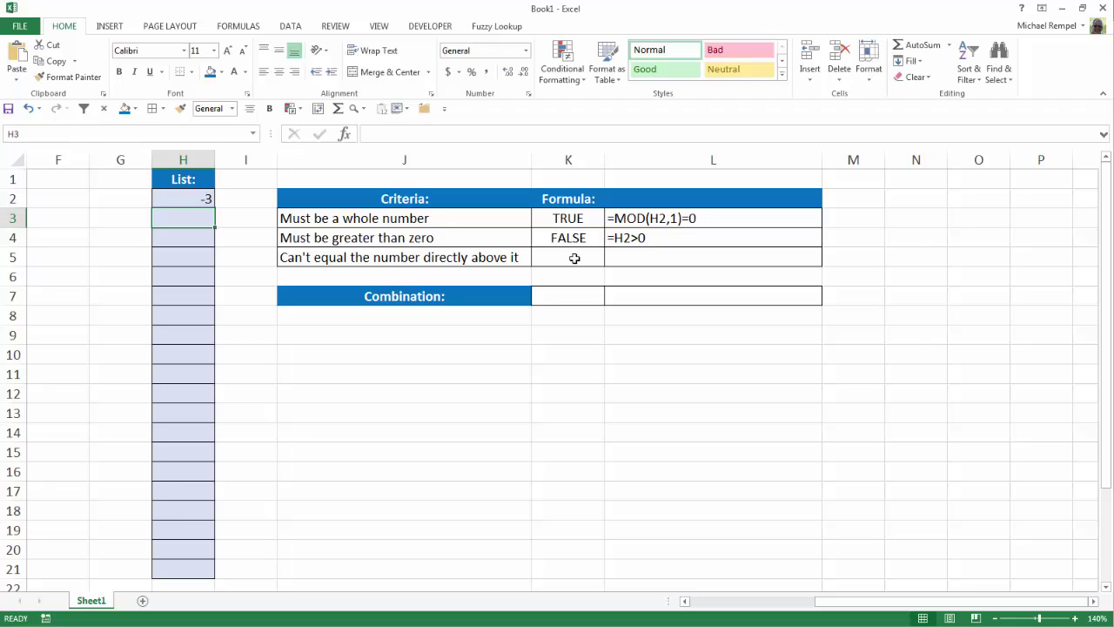
key(Up)
key(Delete)
key(Down)
Enter the not-equal-above check =H2<>H1 in K5
click(570, 261)
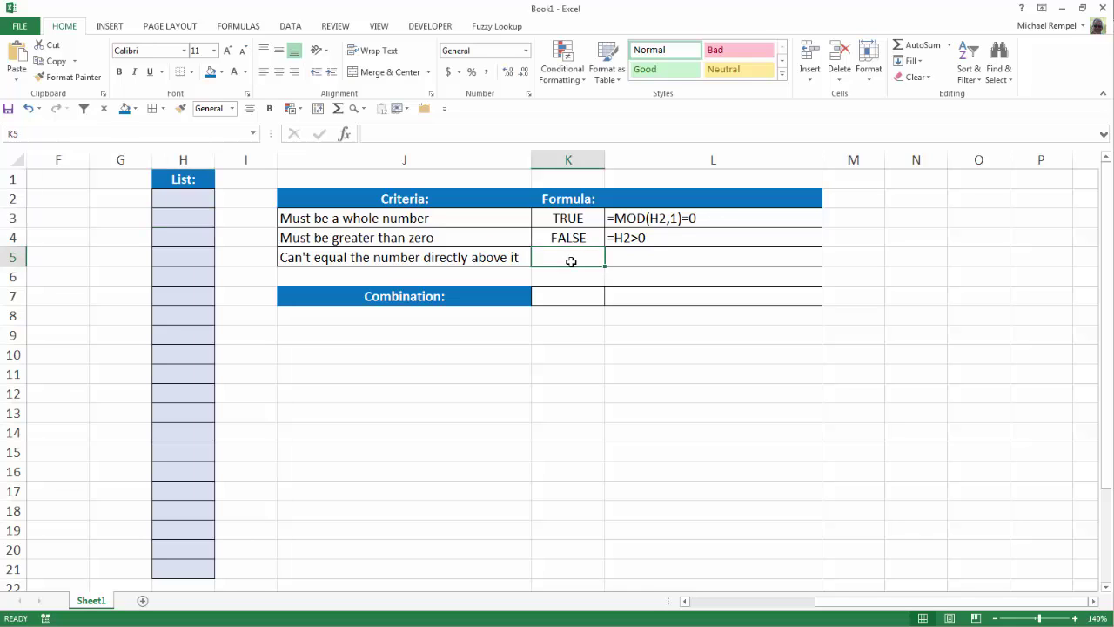
text(=)
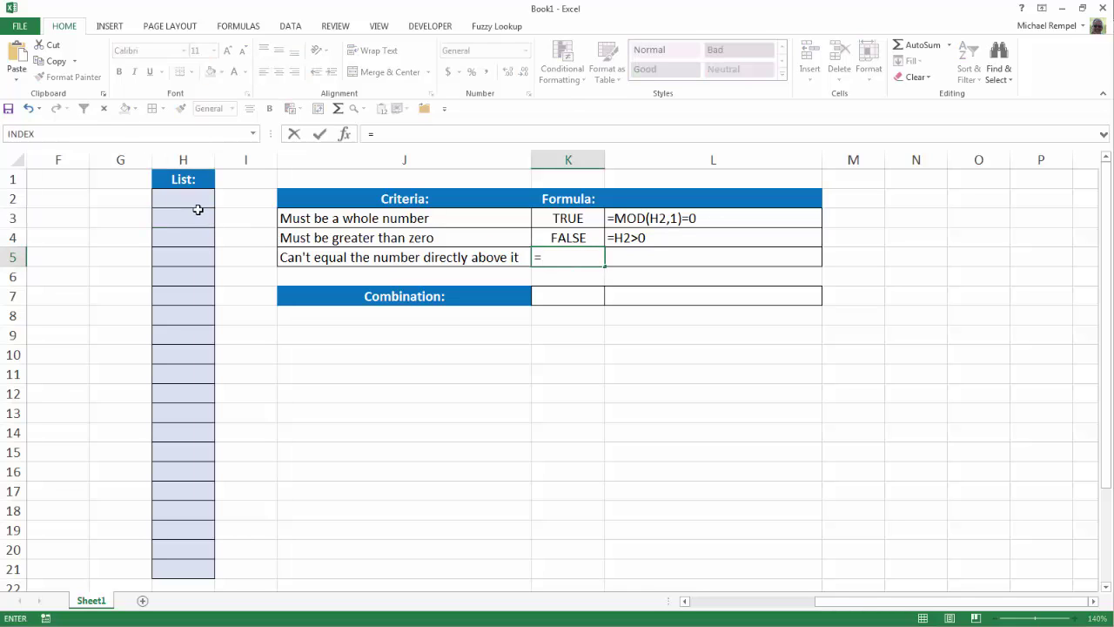
click(191, 198)
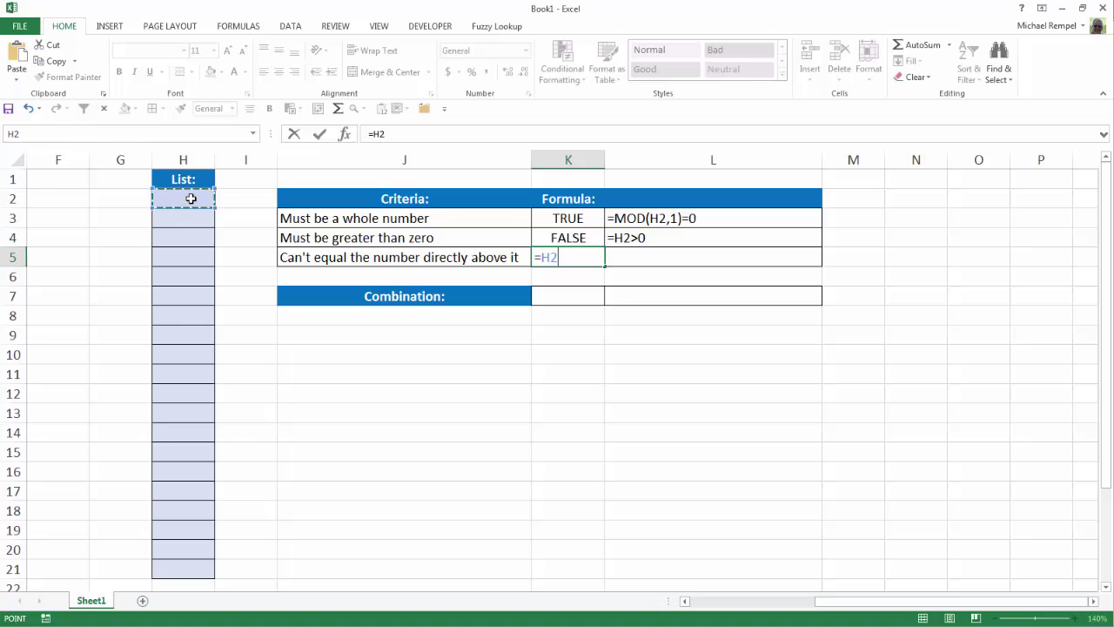
text(<>)
click(185, 180)
key(Return)
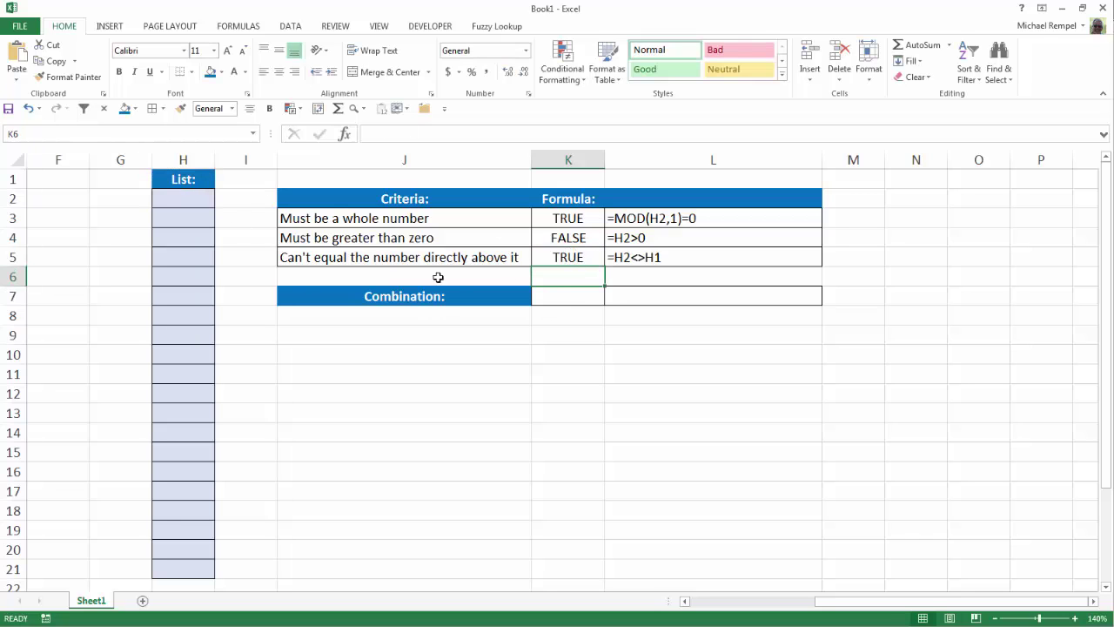
Put 8 in H2, try a duplicate 8 in H1, then undo it to restore 'List:'
click(202, 203)
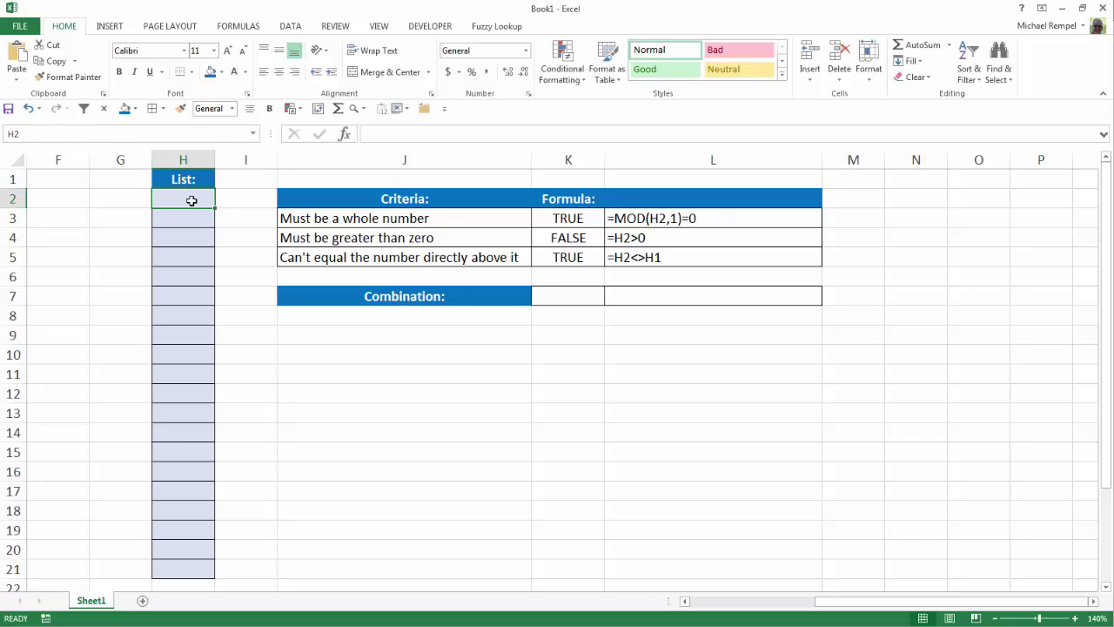
text(8)
key(Return)
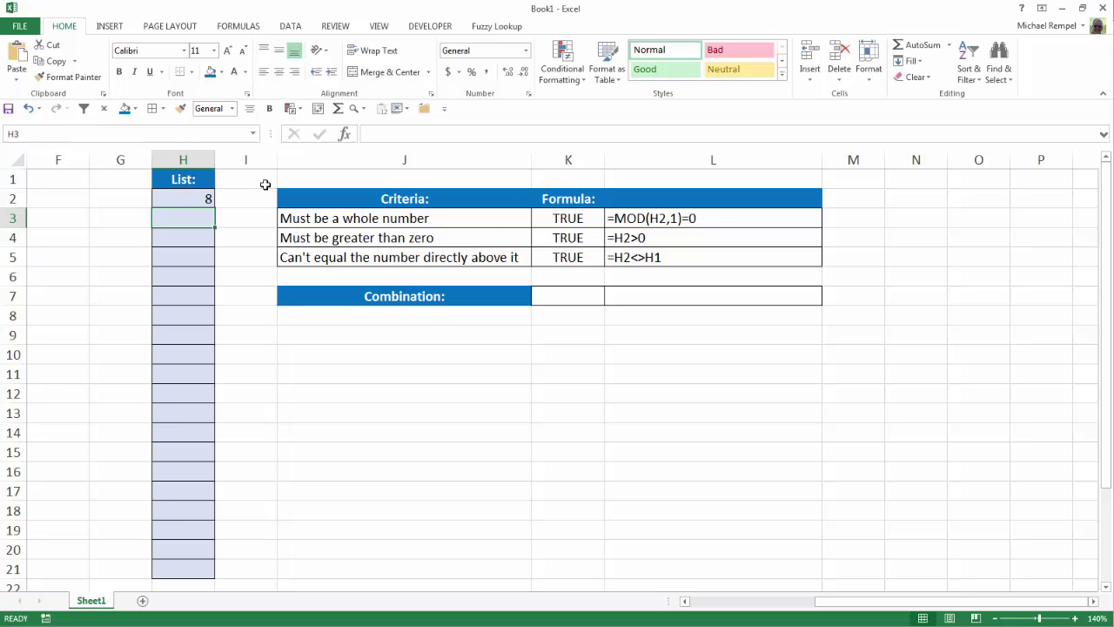
click(197, 178)
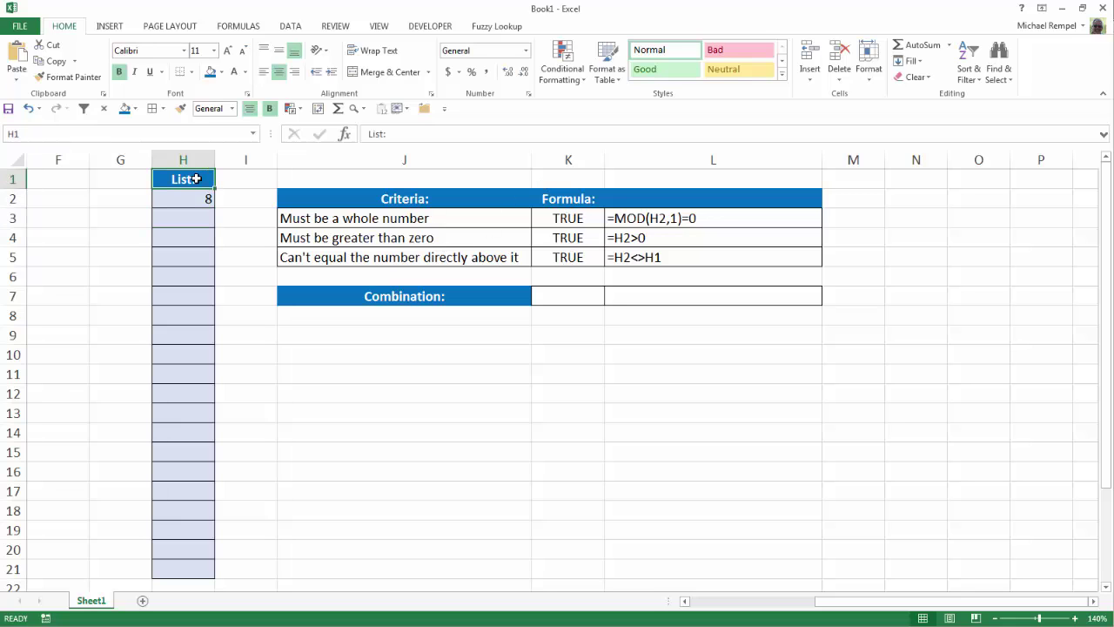
text(8)
key(Return)
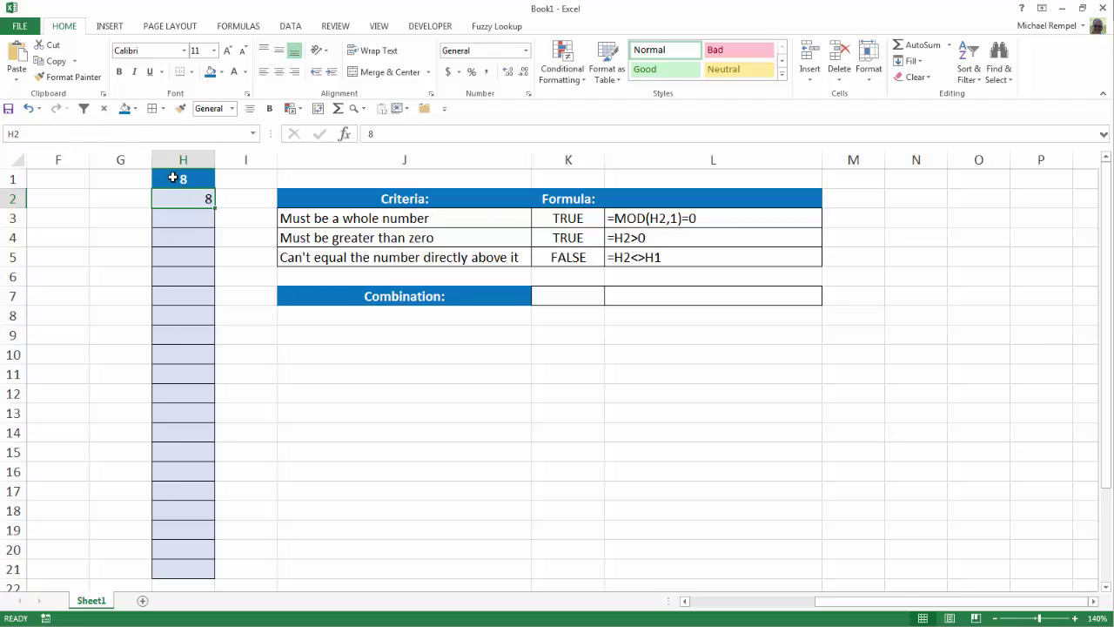
key(ctrl+z)
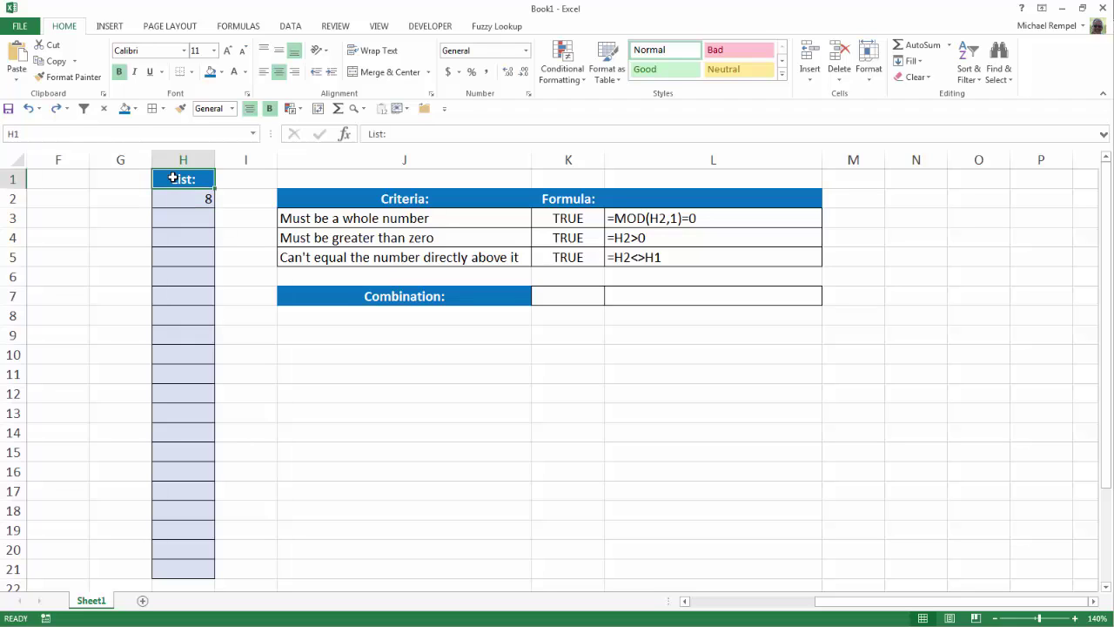
key(Return)
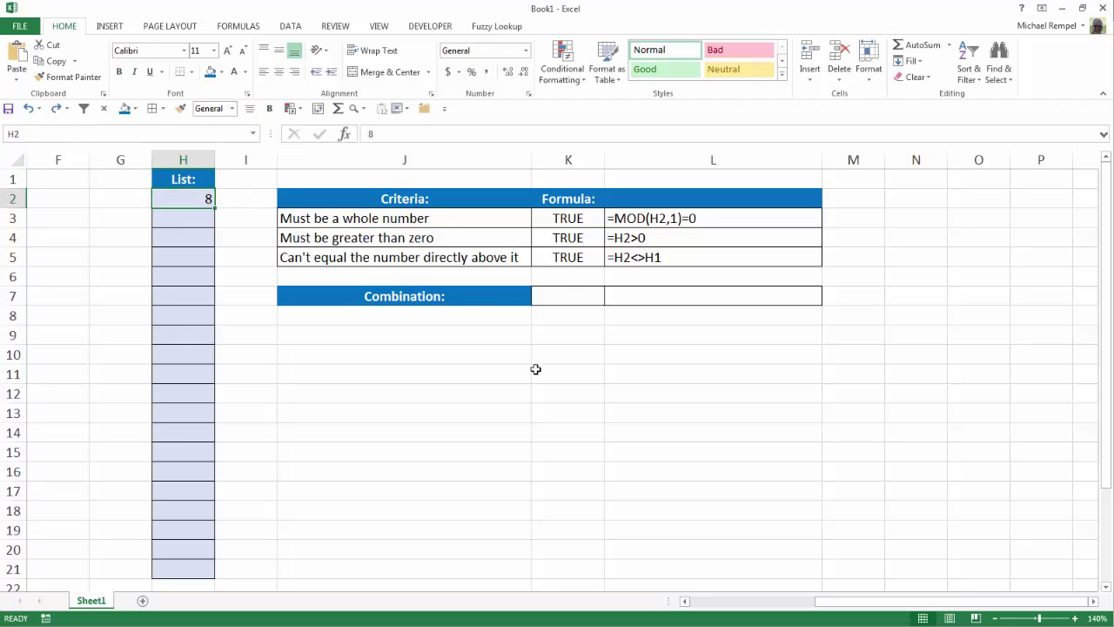
Enter =AND(MOD(H2,1)=0,H2>0,H2<>H1) in K7 to combine the three checks
click(577, 293)
text(=and)
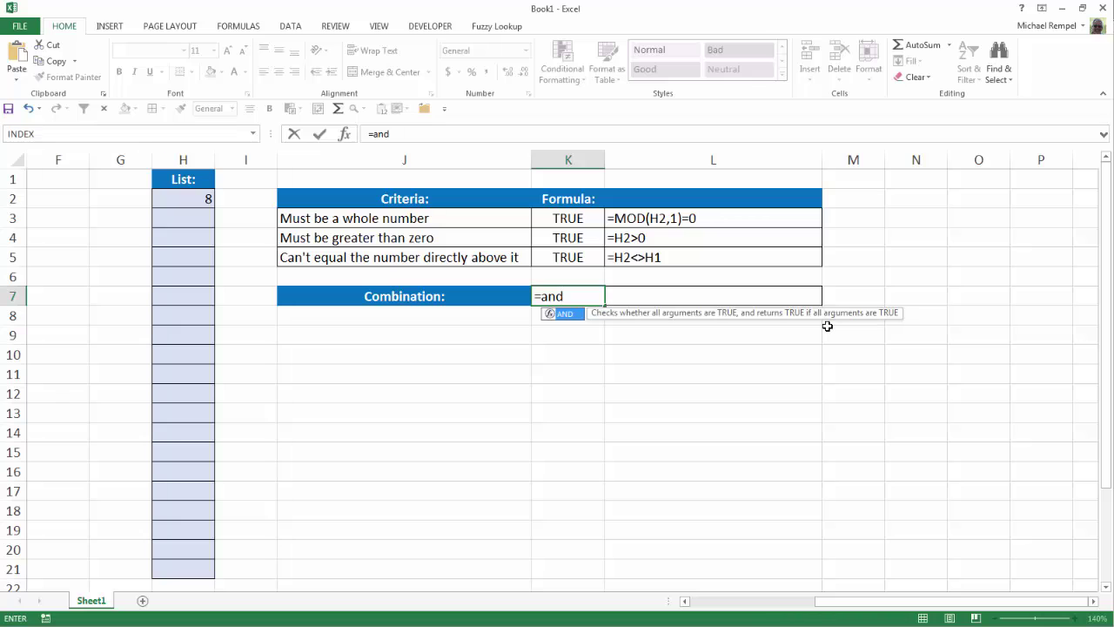
key(Tab)
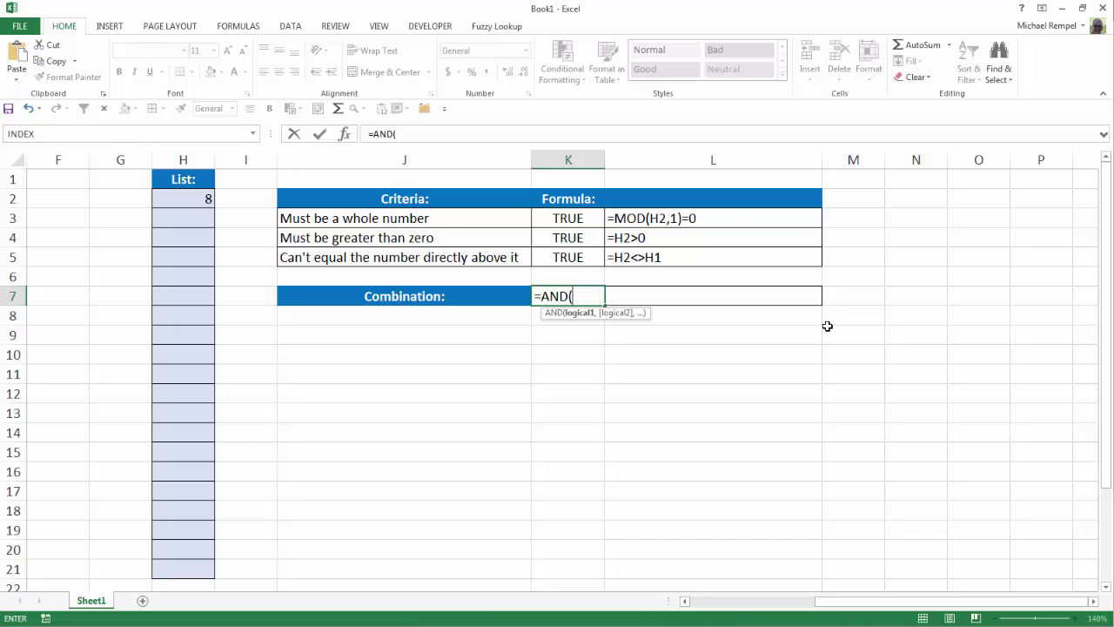
text(mod)
key(Tab)
text(h2,1)
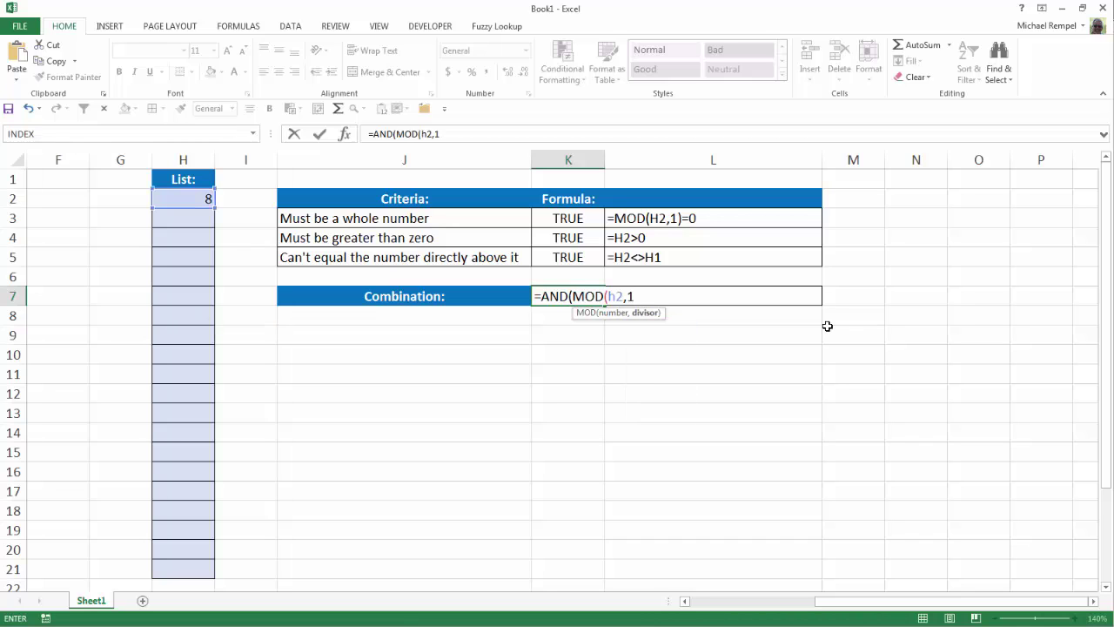
text())
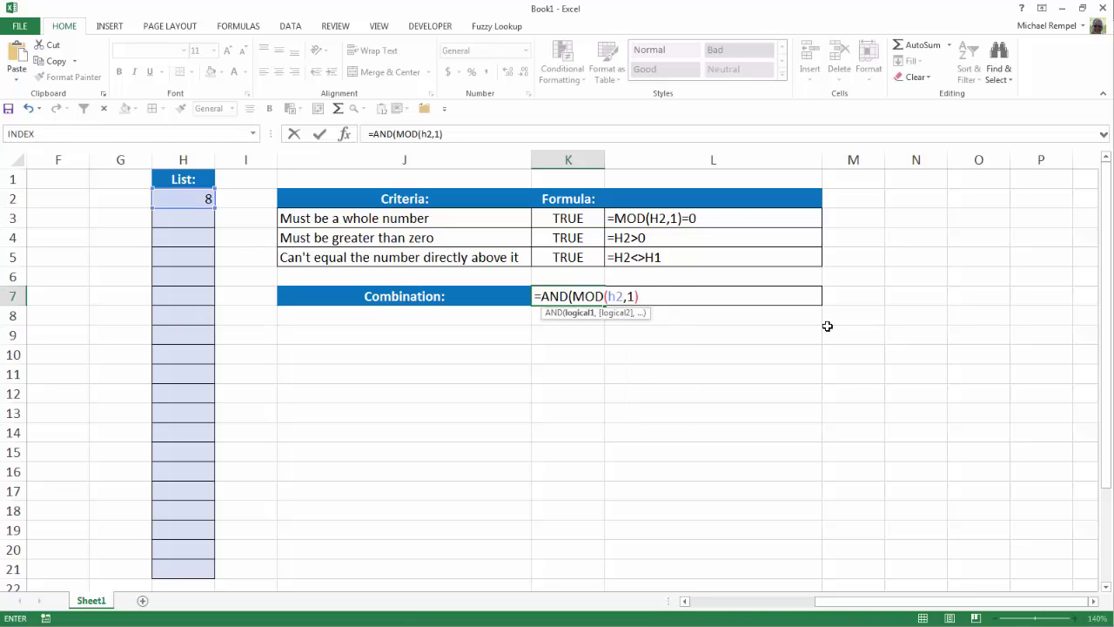
text(=0,)
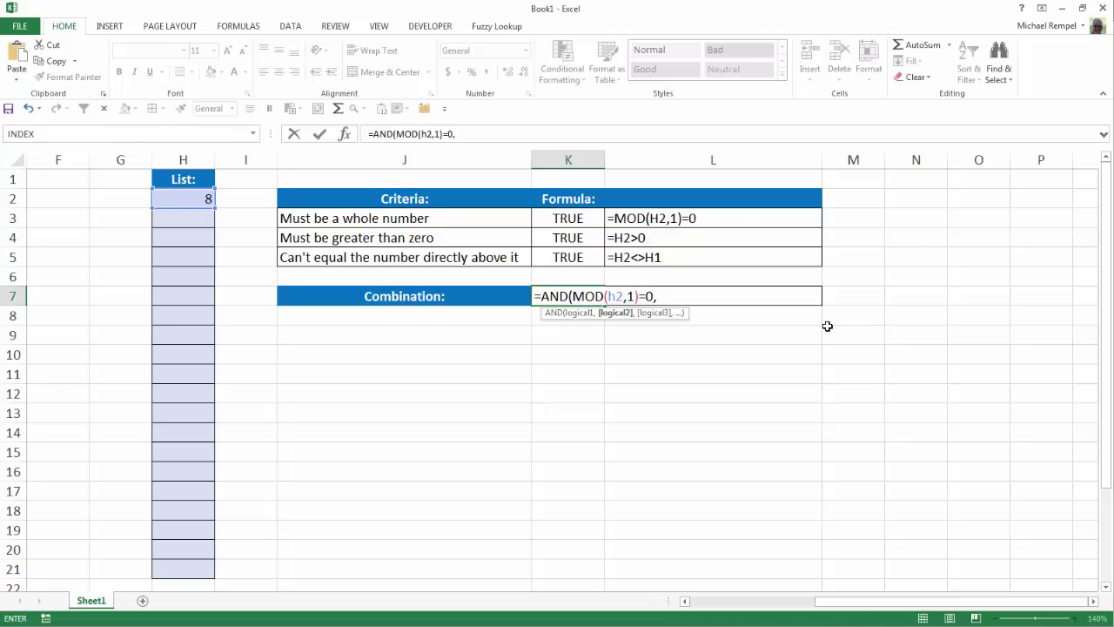
text(h2>0,h)
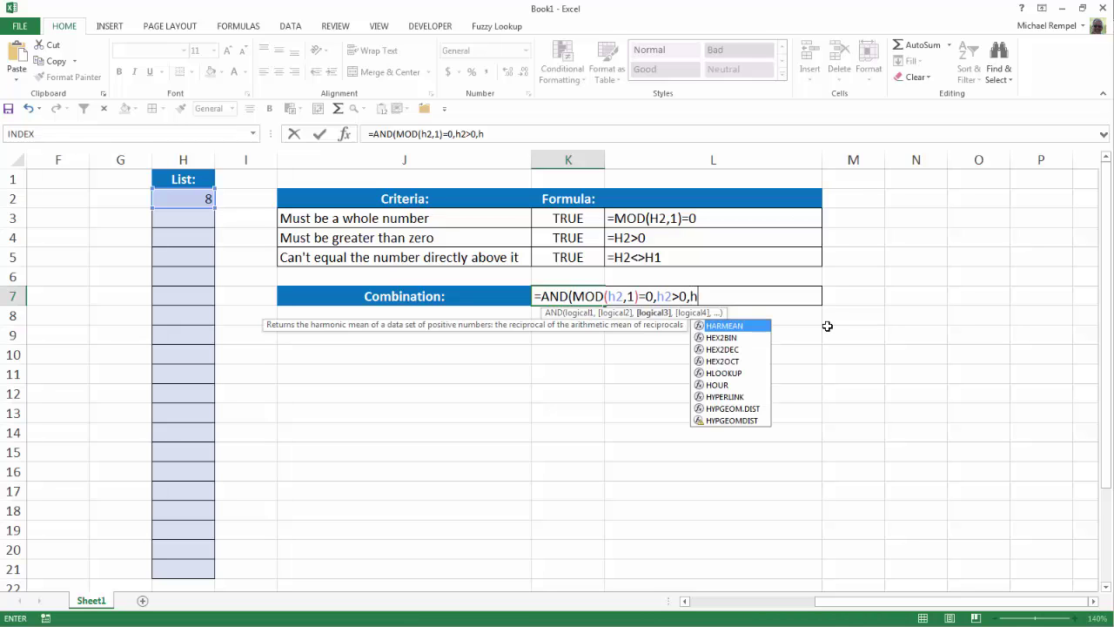
text(2<>)
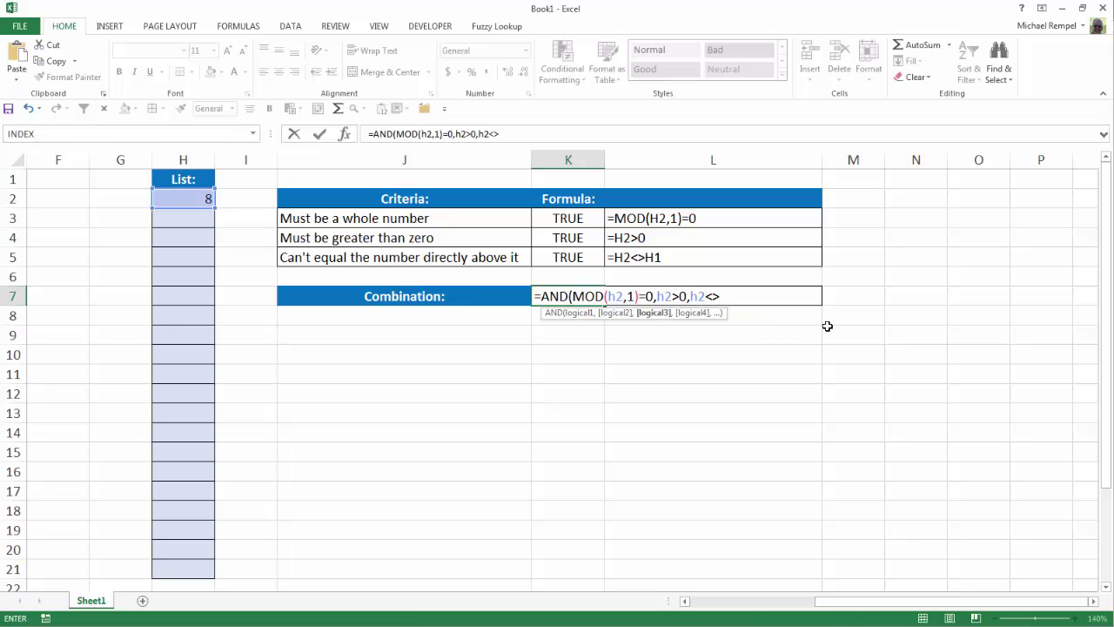
text(h1))
key(Return)
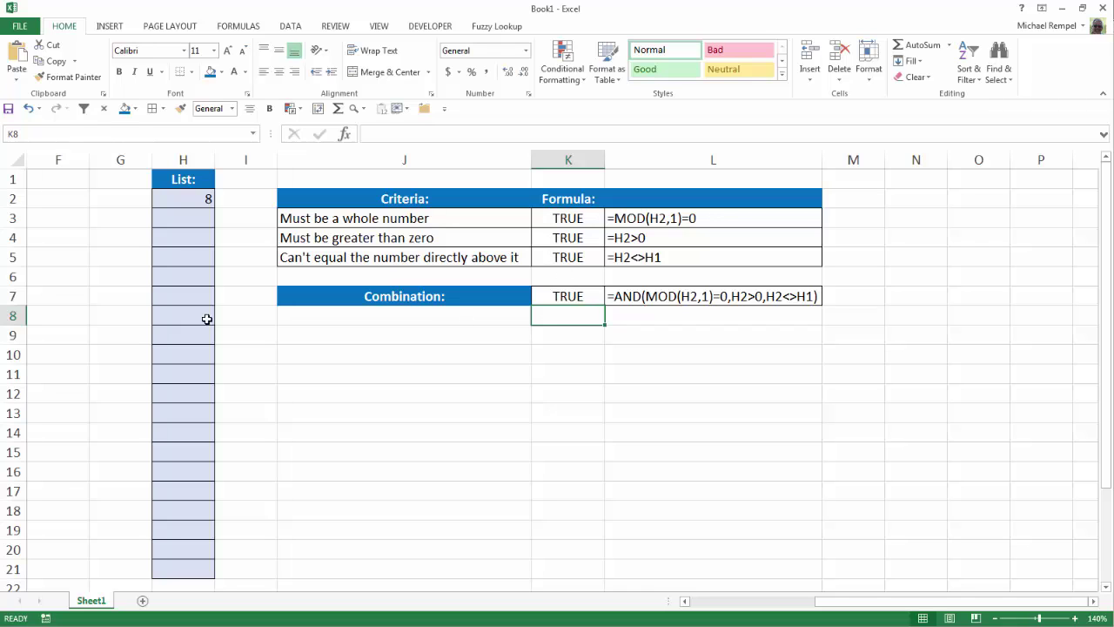
Change the test value in H2 to -4
click(191, 198)
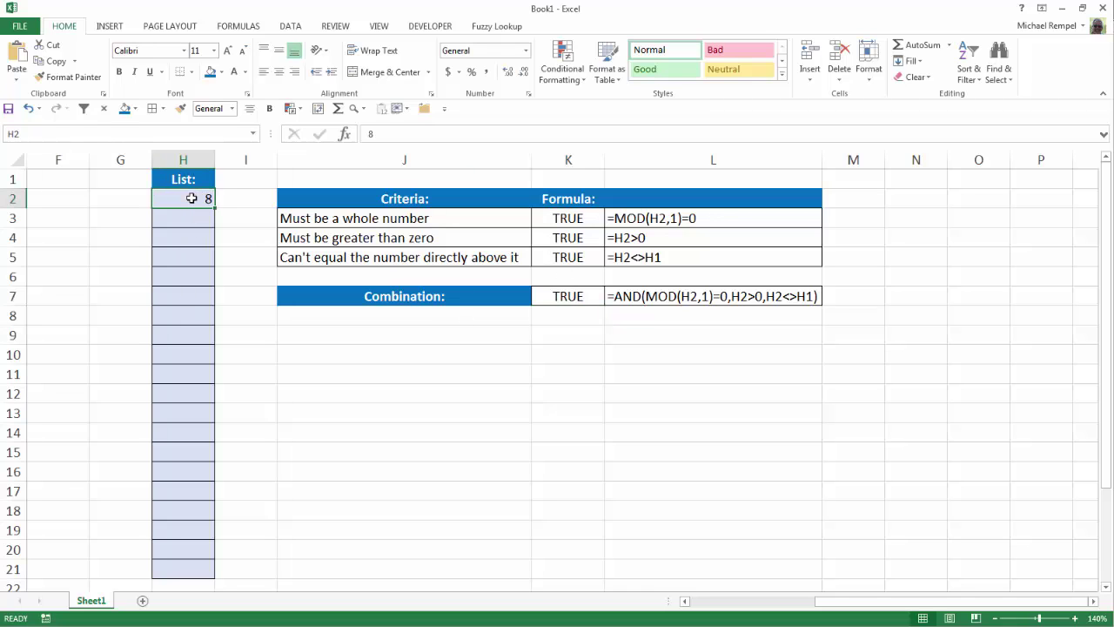
text(-4)
key(Return)
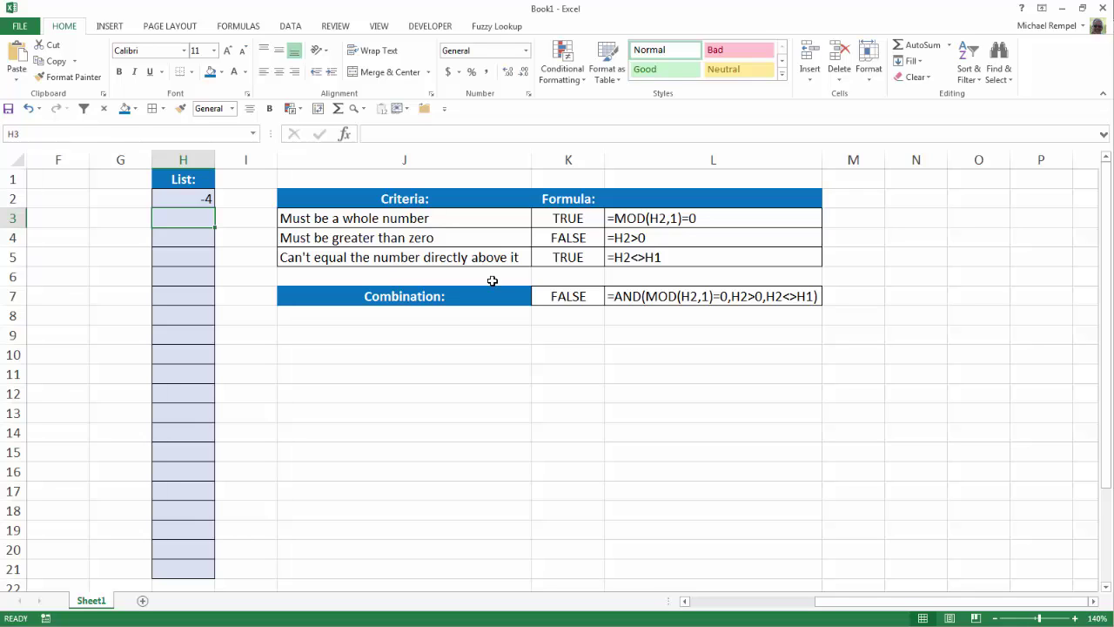
Copy the AND formula text from K7 and select the list cells H2:H21
click(193, 203)
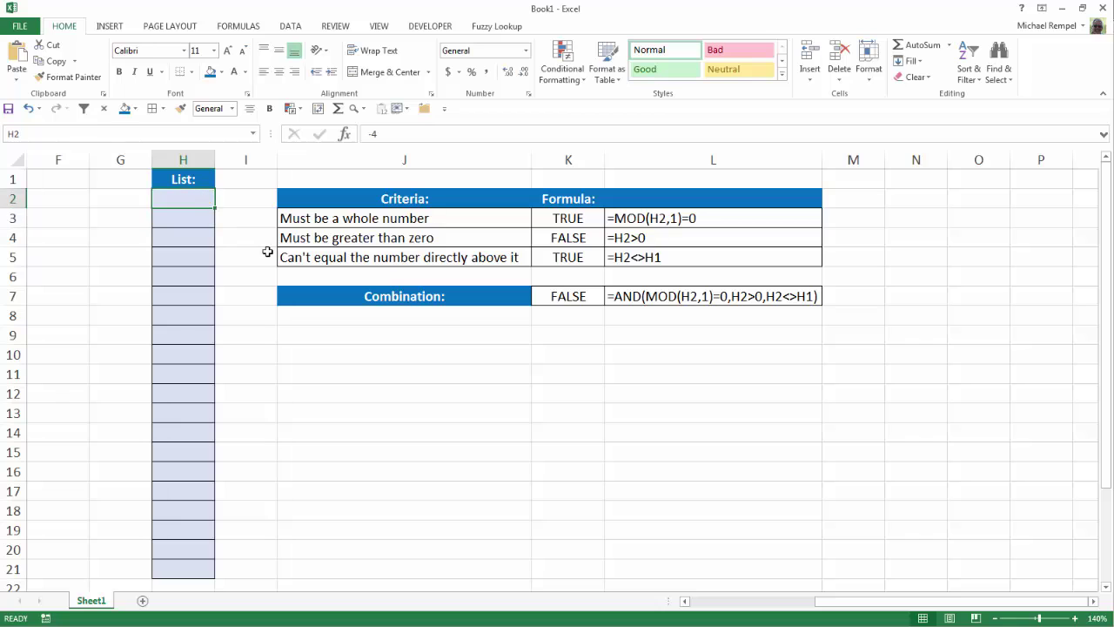
click(310, 368)
click(553, 298)
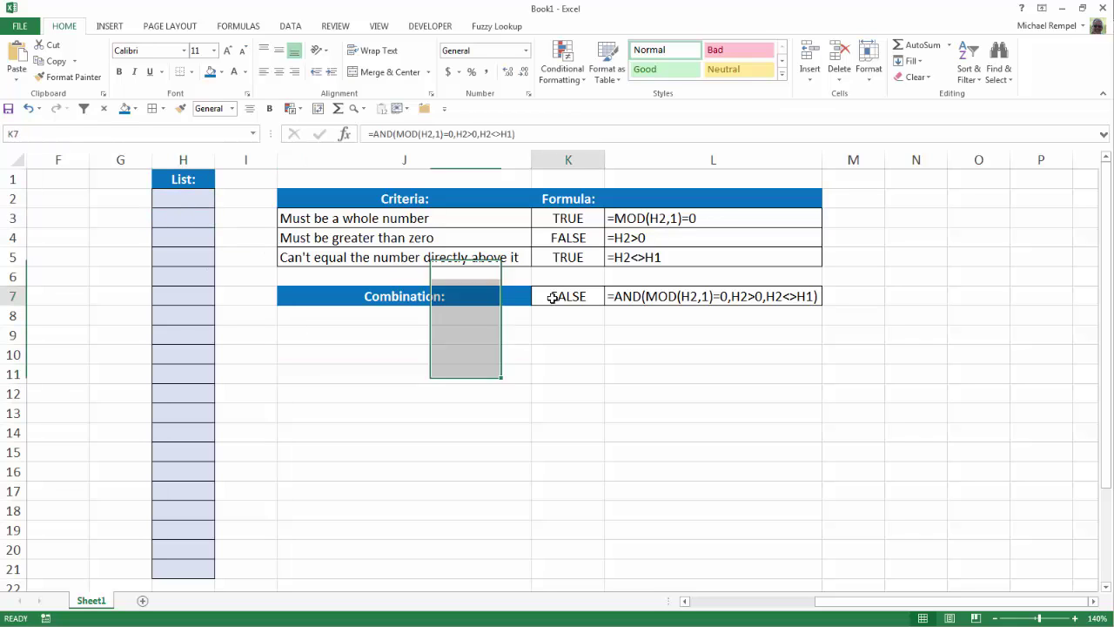
drag(538, 131, 335, 114)
key(ctrl+c)
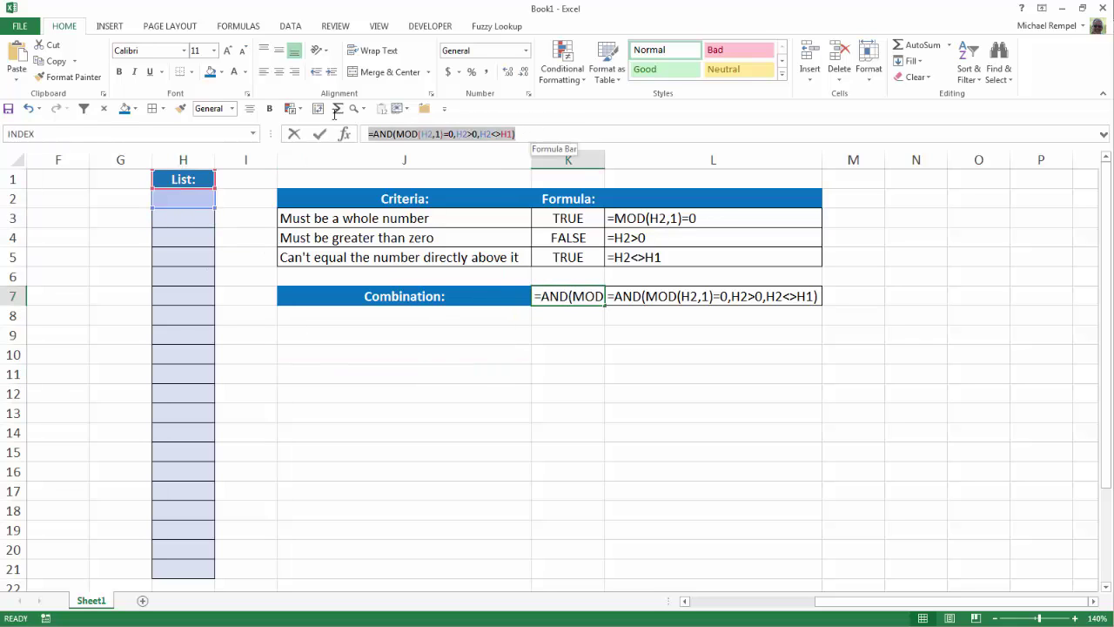
click(338, 109)
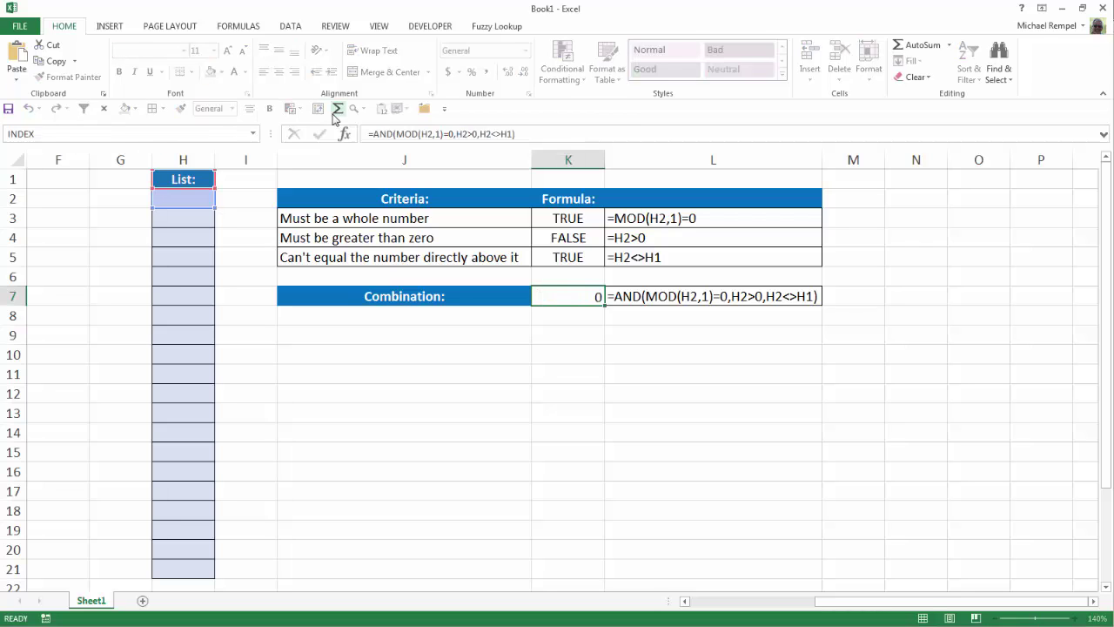
key(Return)
drag(169, 199, 177, 552)
Give H2:H21 a Custom validation rule with the pasted =AND(MOD(H2,1)=0,H2>0,H2<>H1) formula
click(293, 26)
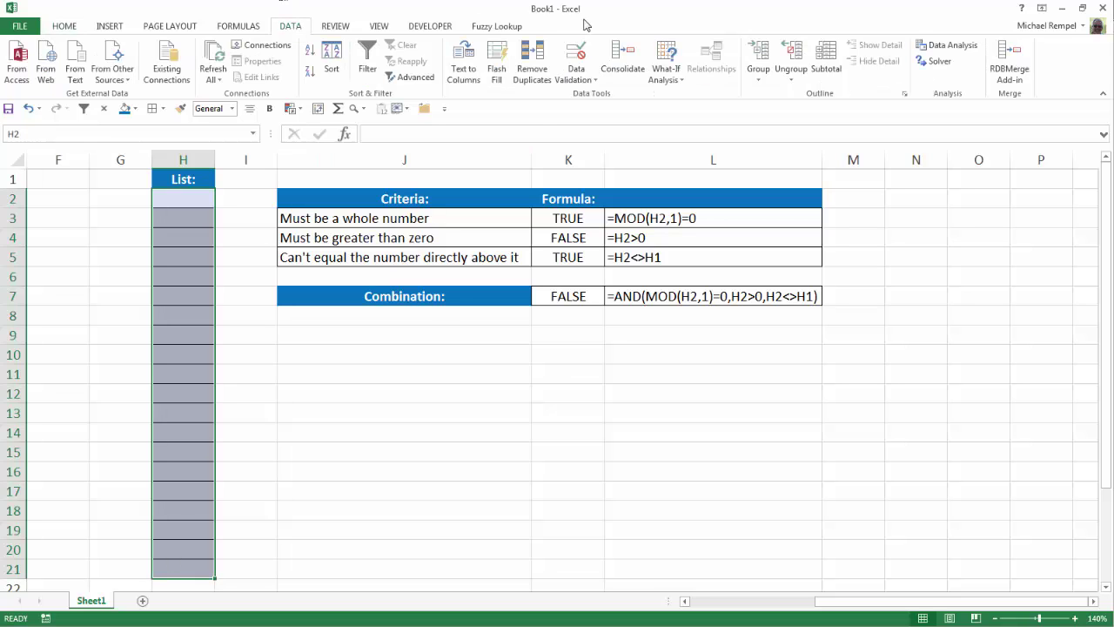
click(575, 56)
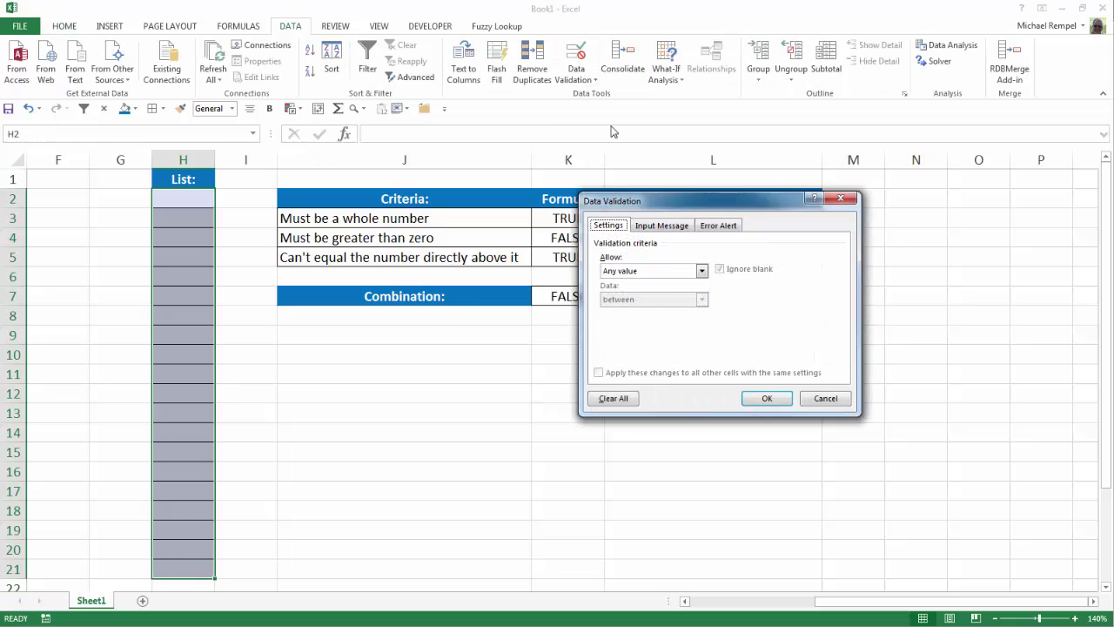
click(701, 271)
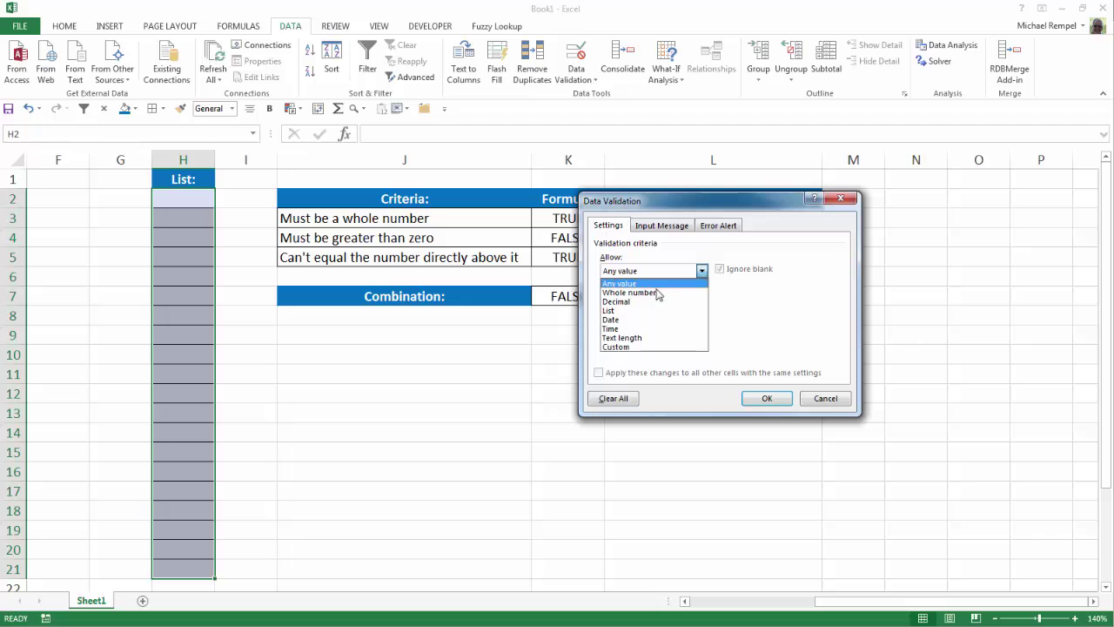
click(616, 346)
click(610, 325)
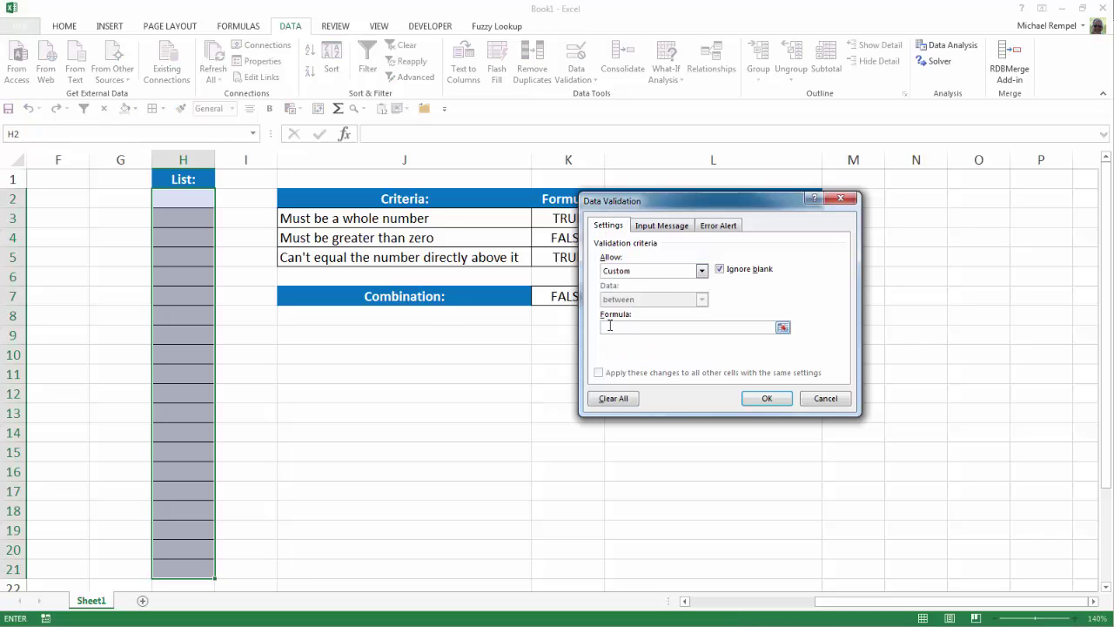
key(ctrl+v)
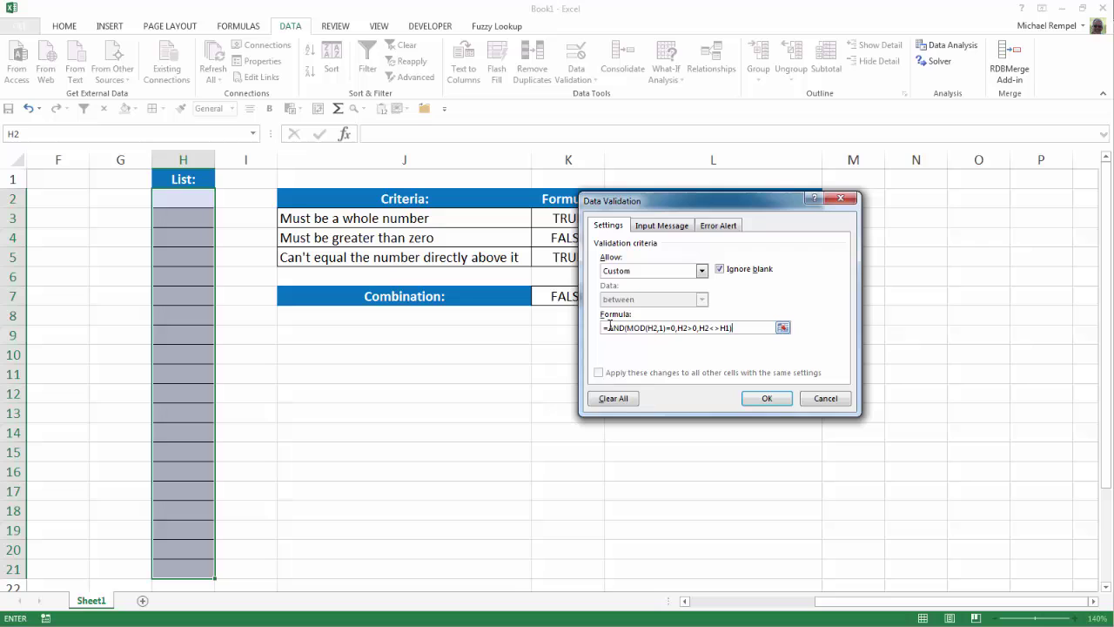
click(766, 398)
click(458, 374)
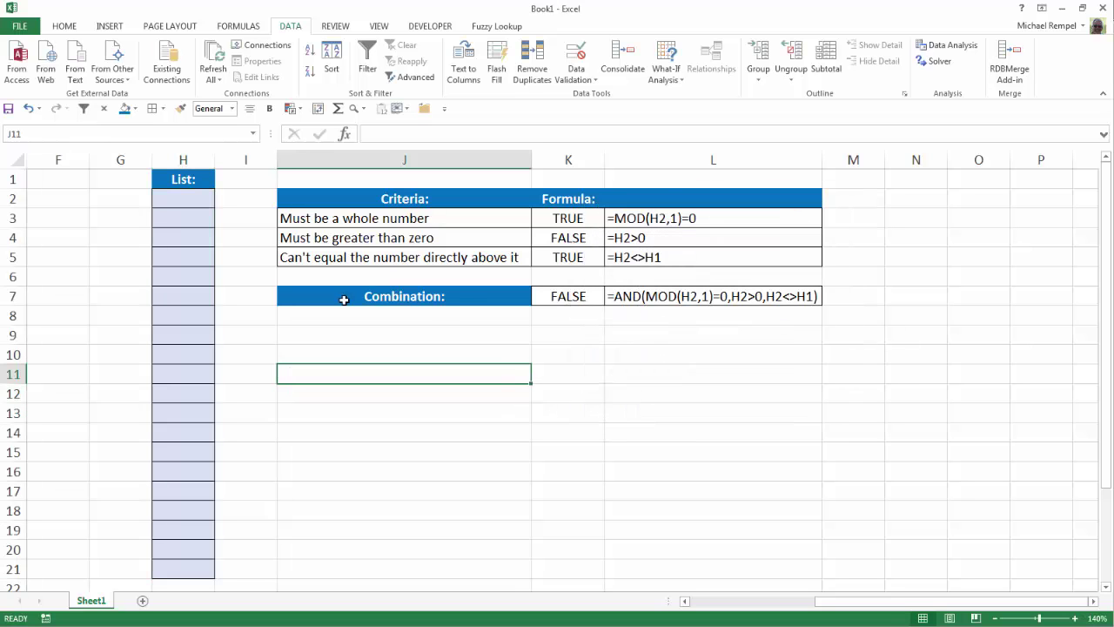
Enter 5 in H2 and confirm -4 is rejected in H3
click(183, 201)
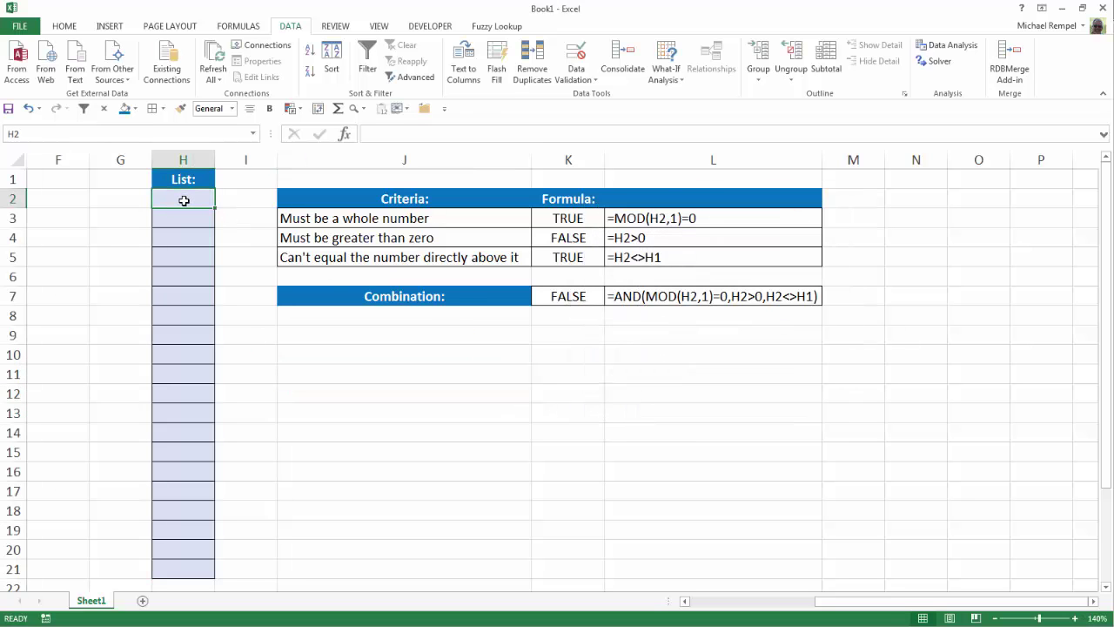
text(5)
key(Return)
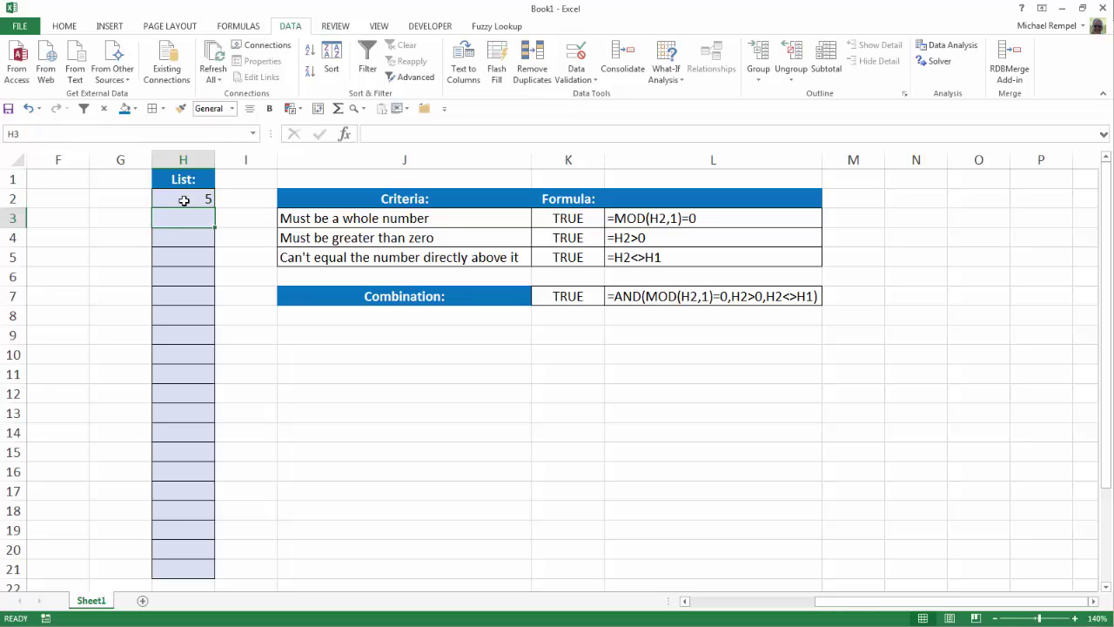
text(-4)
key(Return)
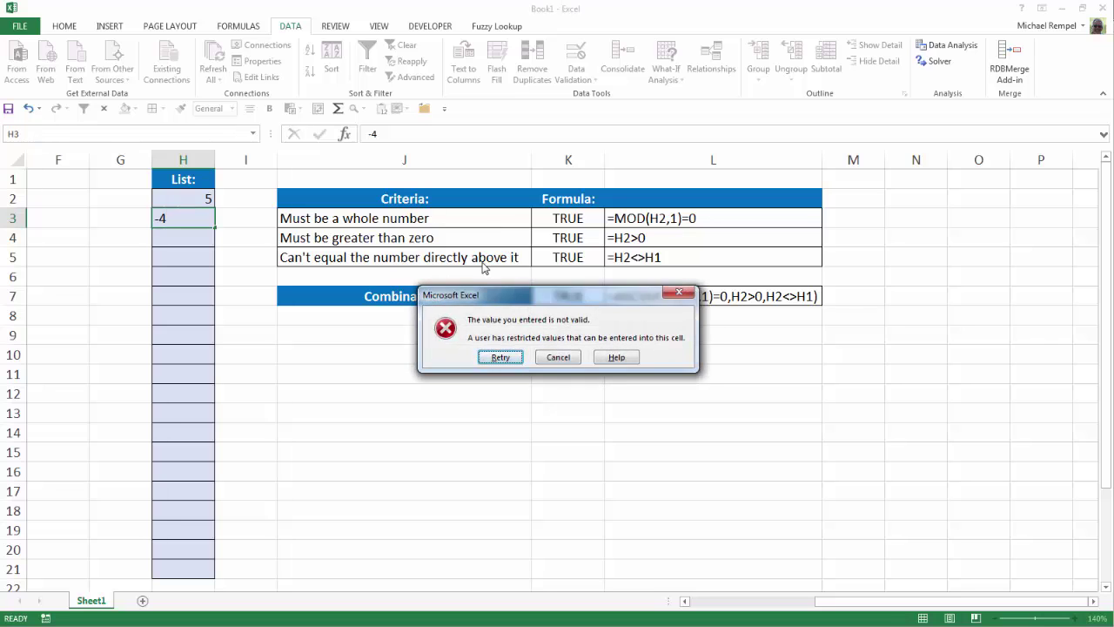
click(552, 359)
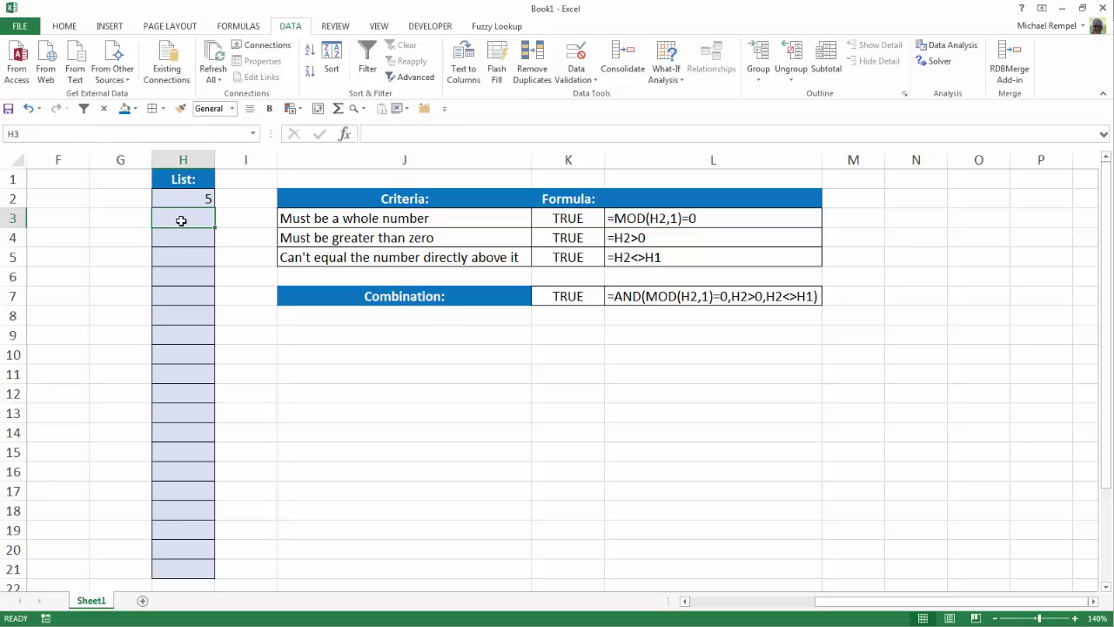
Confirm H3 also rejects 2.3 and a repeated 5
text(2.3)
key(Return)
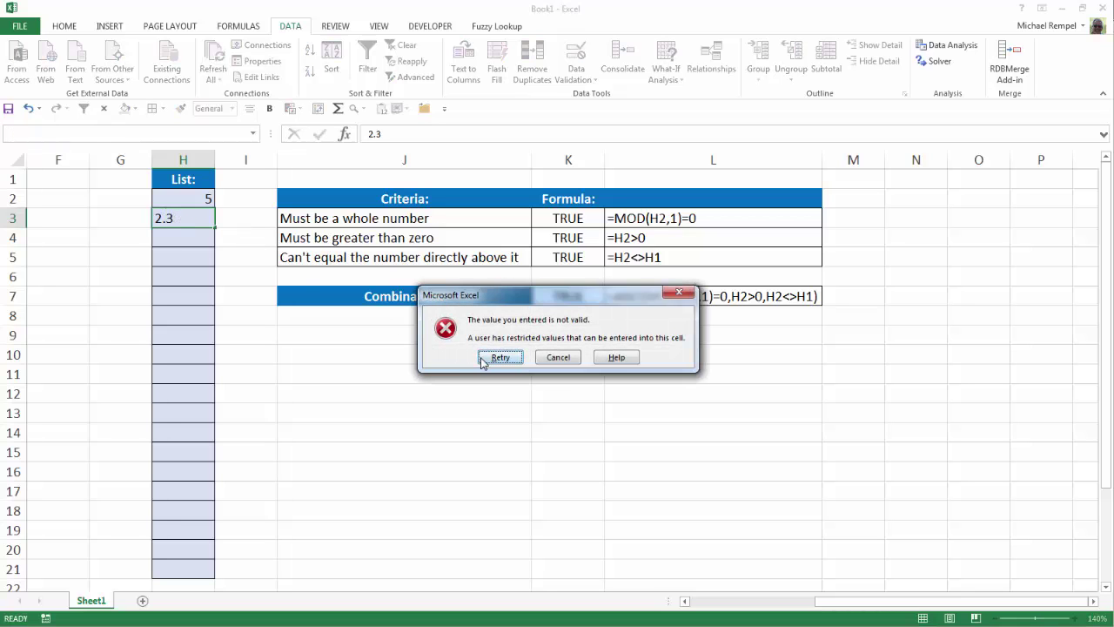
click(500, 358)
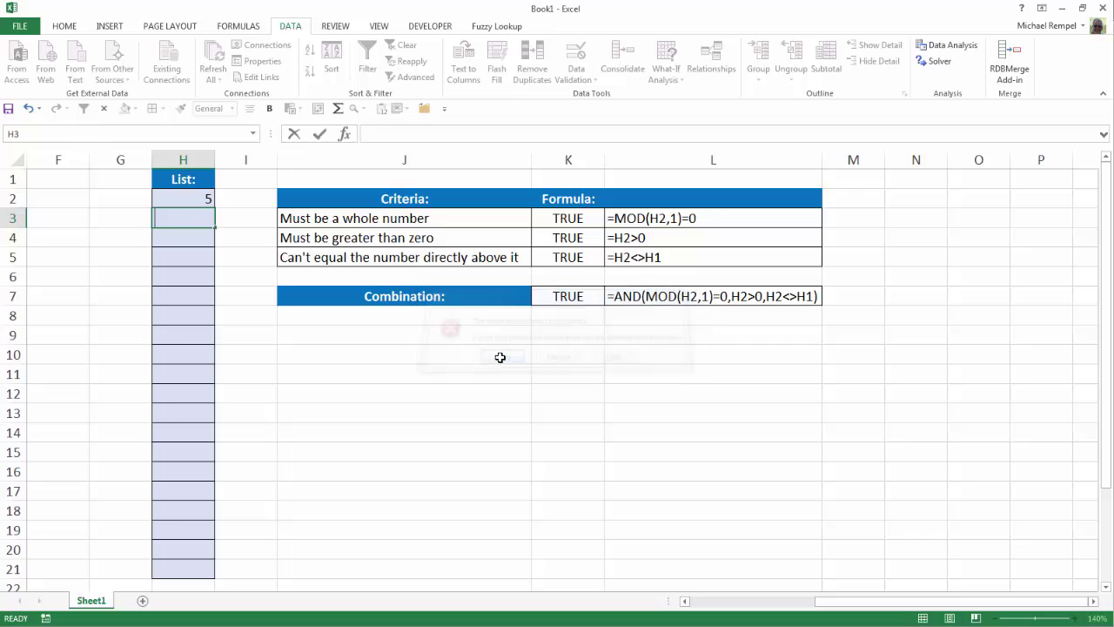
text(5)
key(Return)
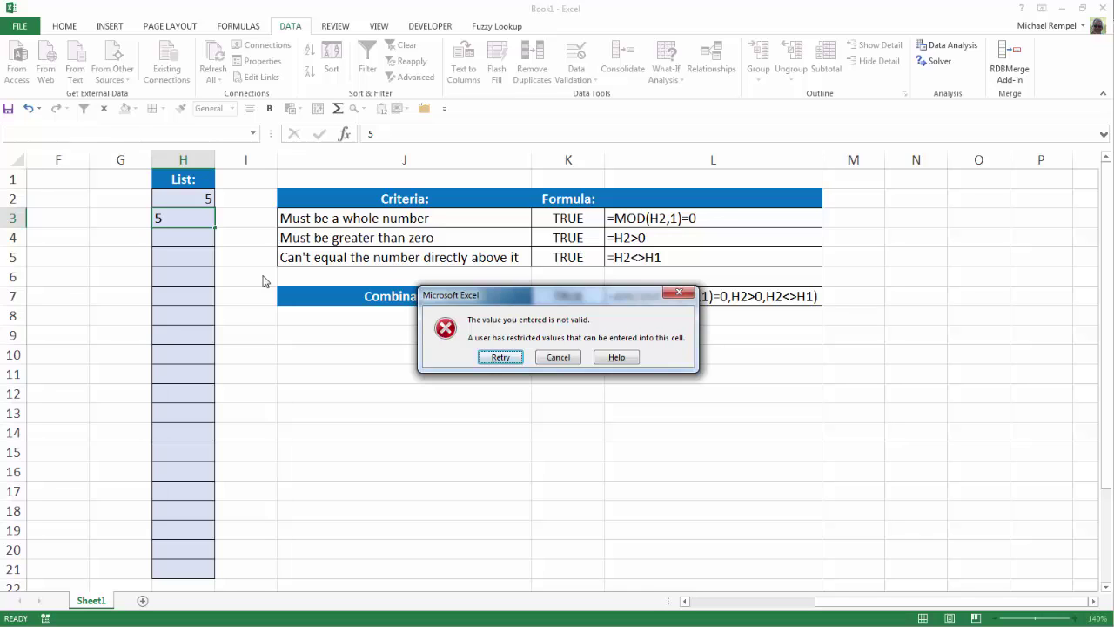
click(558, 359)
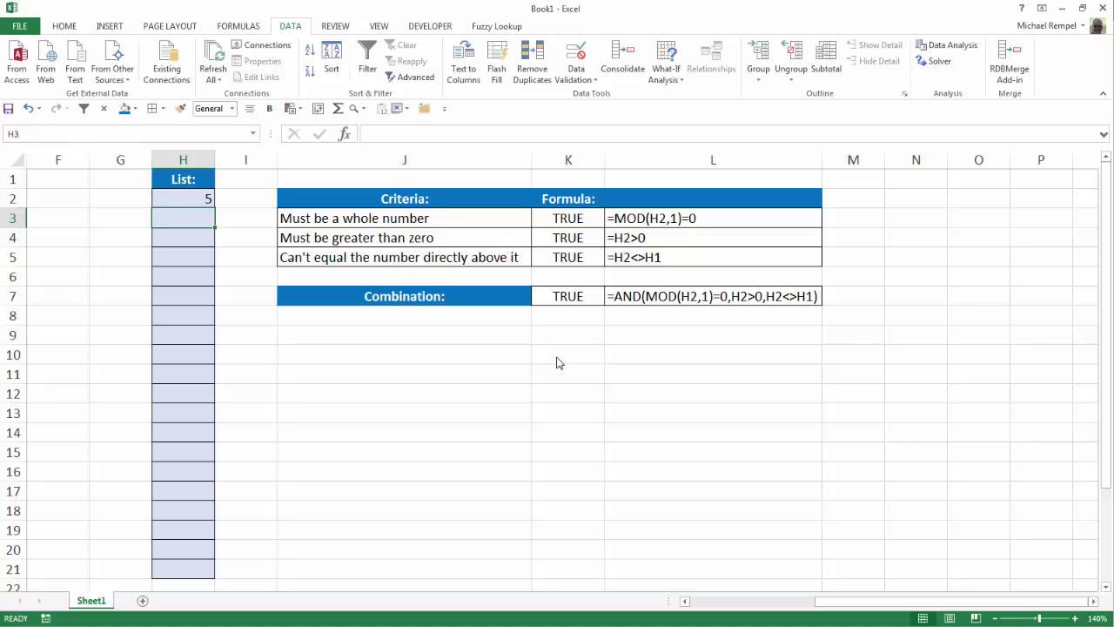
Enter -4 in H4 below the empty H3 and see it accepted
key(Down)
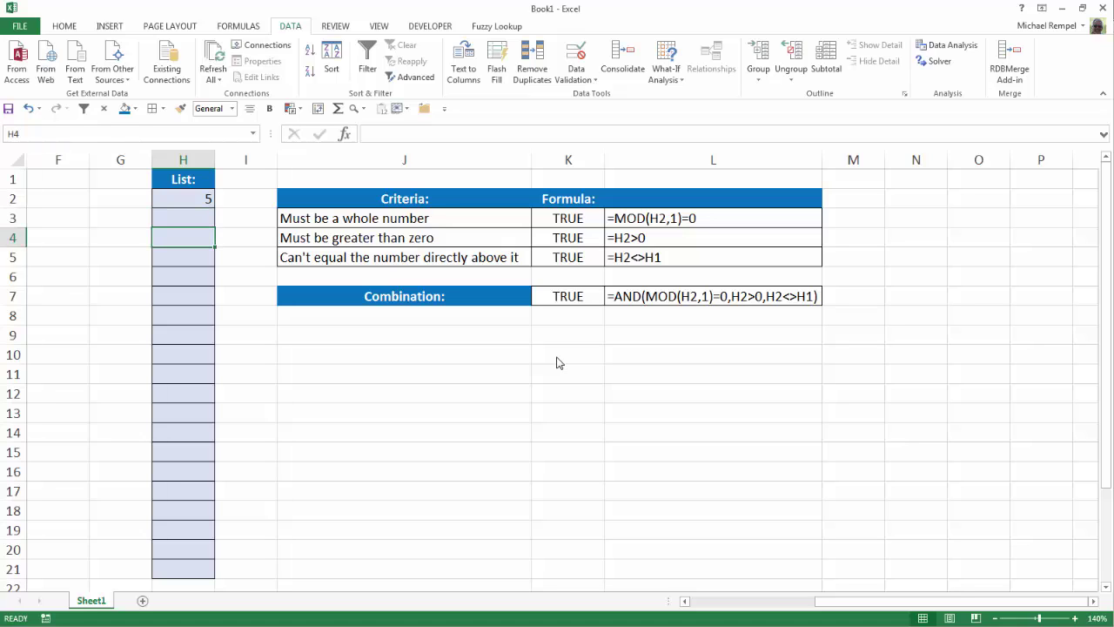
text(-4)
key(Return)
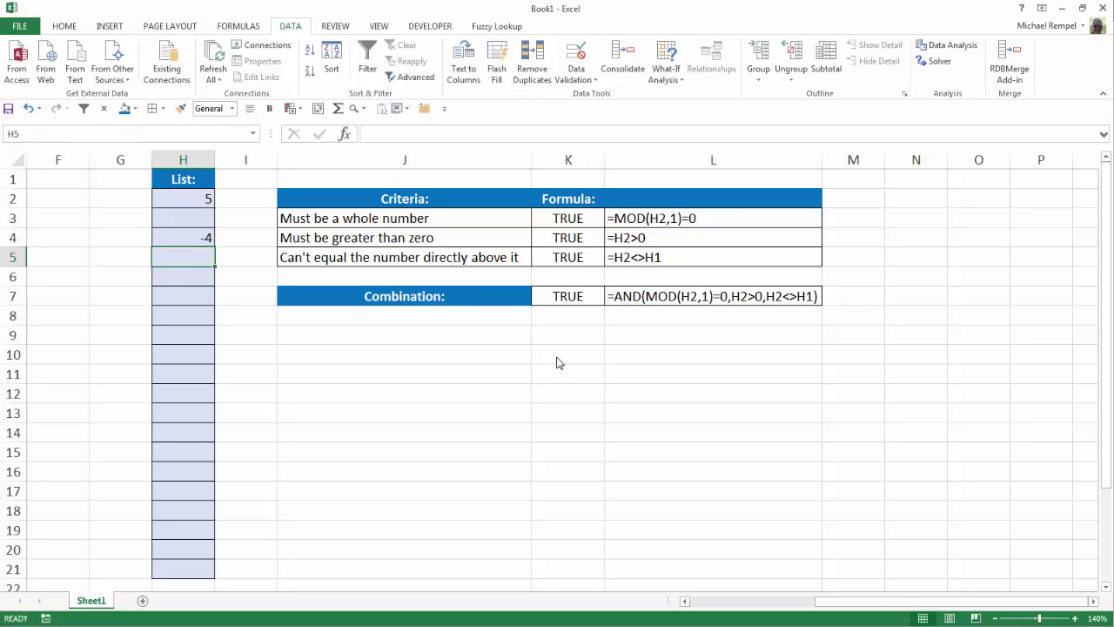
key(Up)
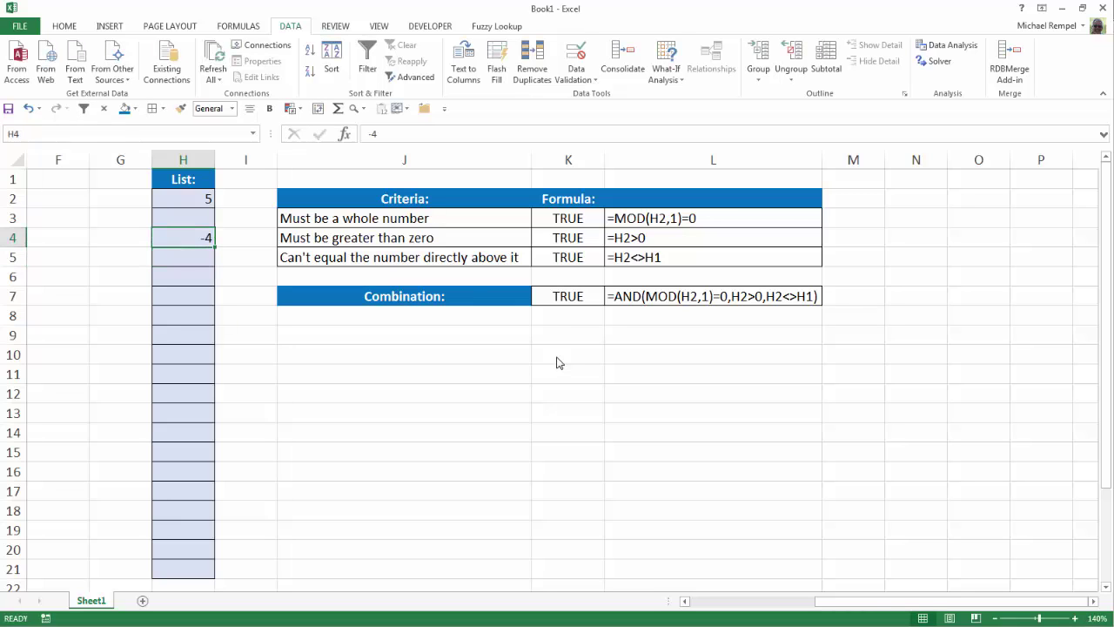
Uncheck Ignore blank in the H2:H21 validation rule
drag(188, 204, 172, 569)
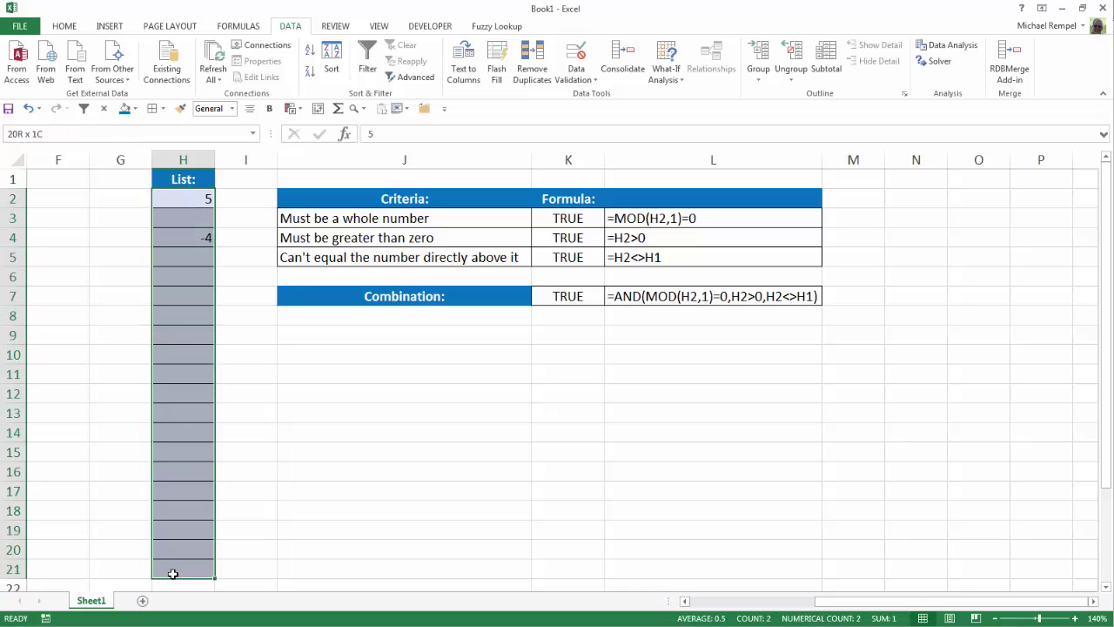
click(575, 59)
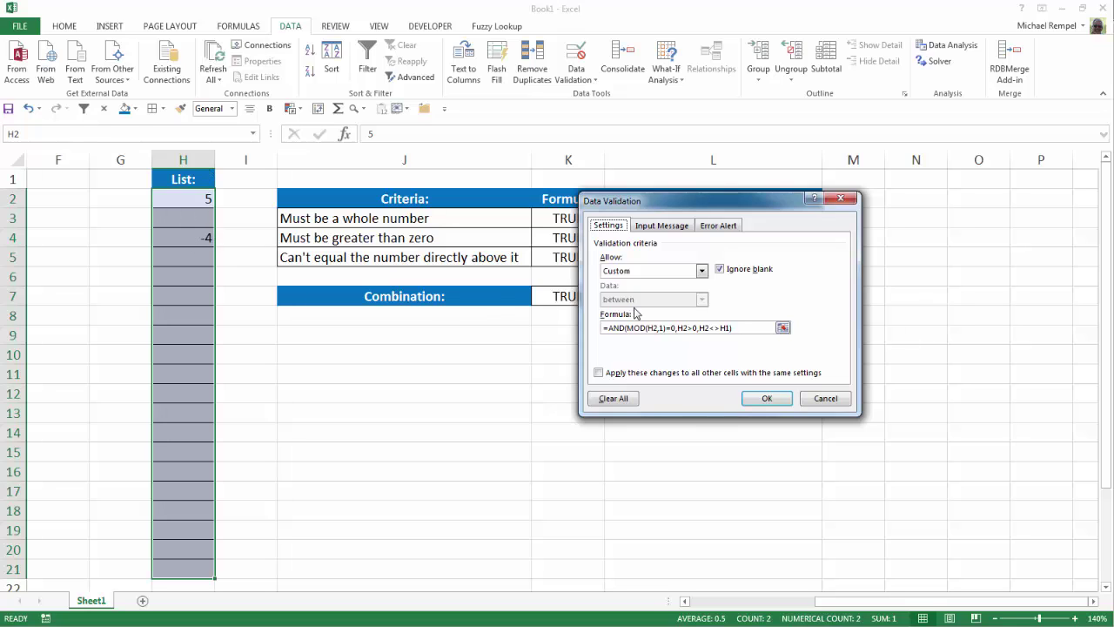
click(719, 269)
click(763, 399)
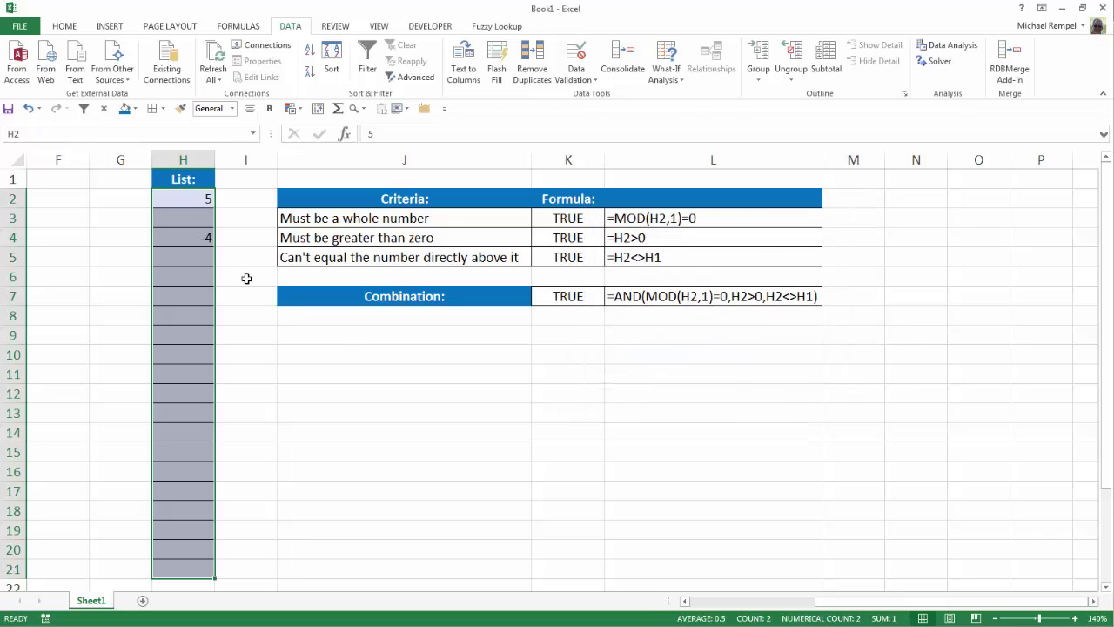
click(198, 241)
Clear H4, re-enter -4 and cancel the resulting validation error
key(Delete)
text(-)
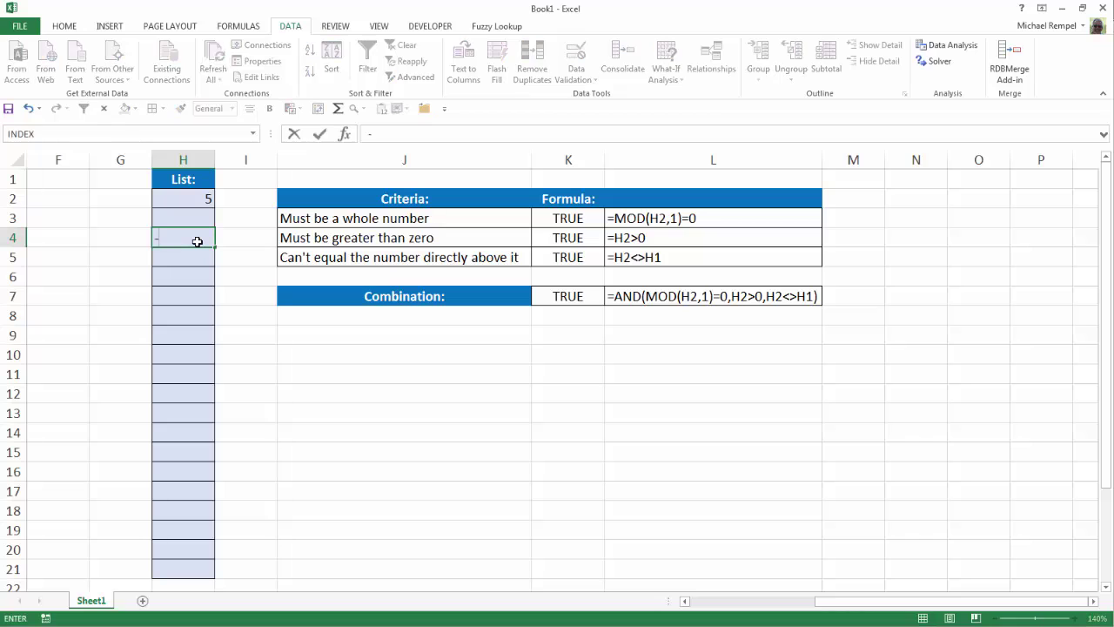
text(4)
key(Return)
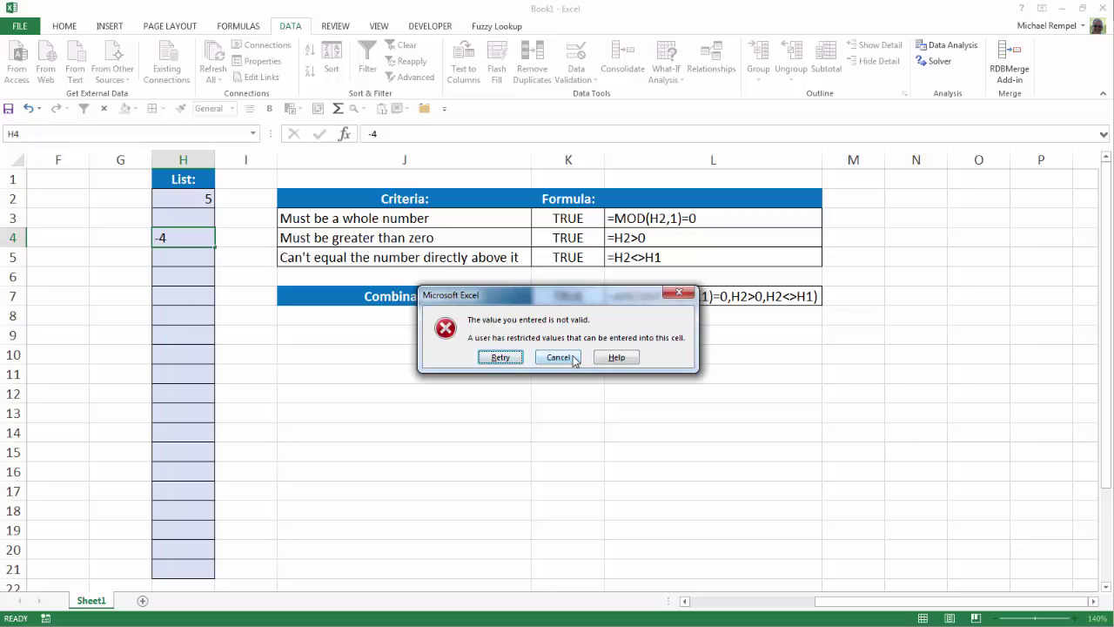
click(558, 357)
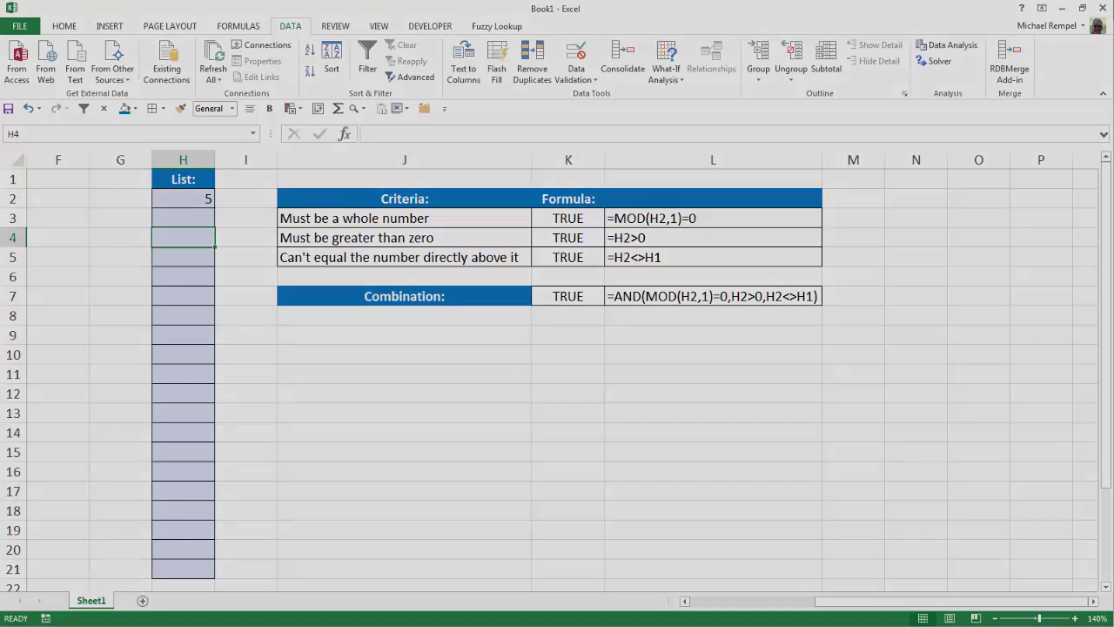